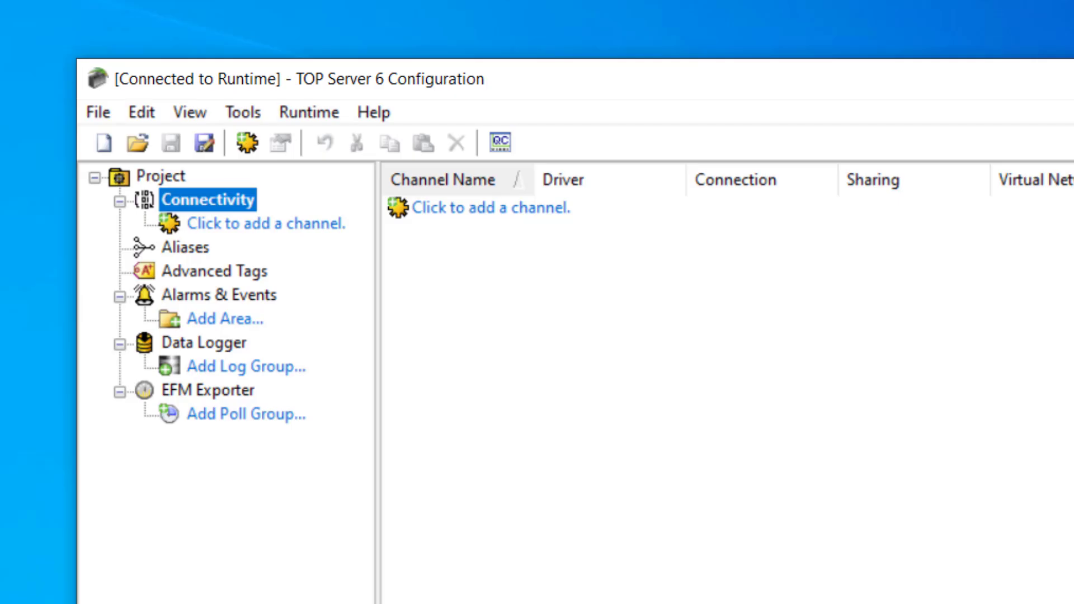
- Look up the maximum number of supported channels for the Modbus TCP/IP Ethernet driver in the server's version information
click(384, 111)
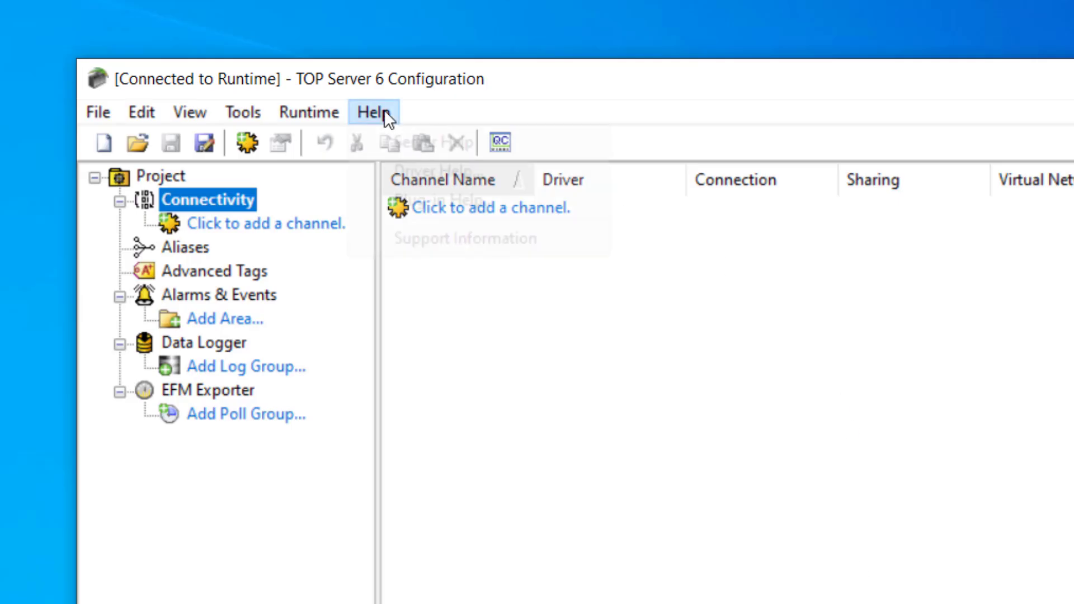
click(559, 236)
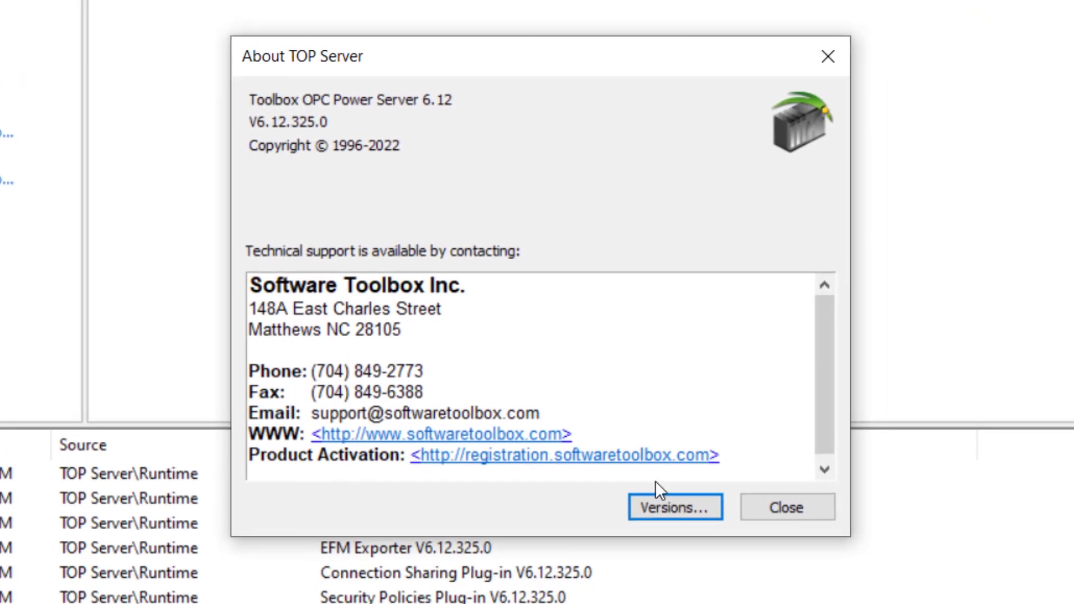
click(667, 501)
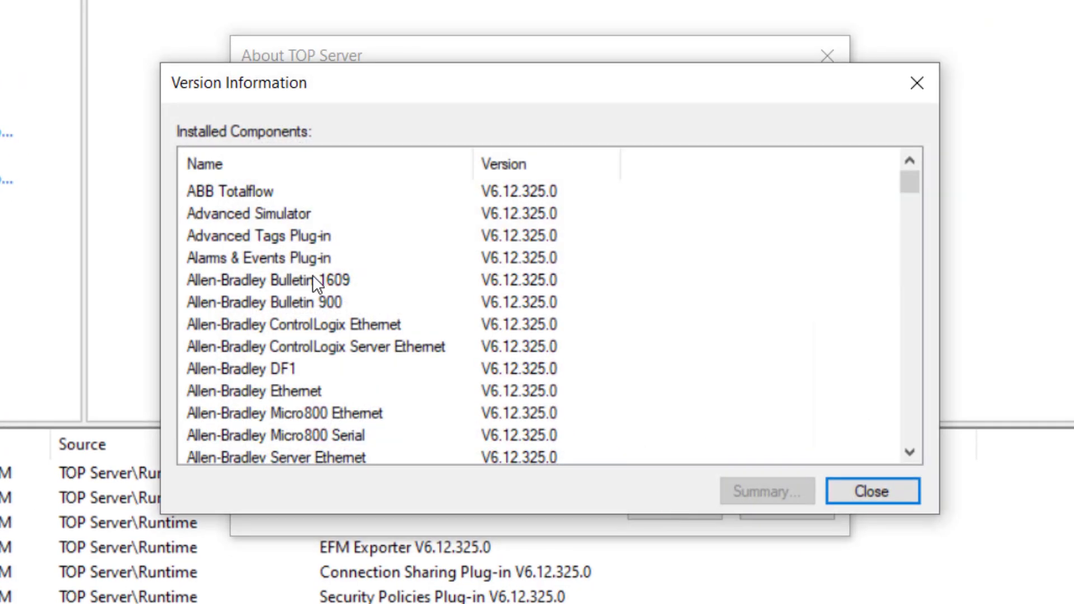
scroll(296, 275, down, 20)
scroll(301, 277, down, 6)
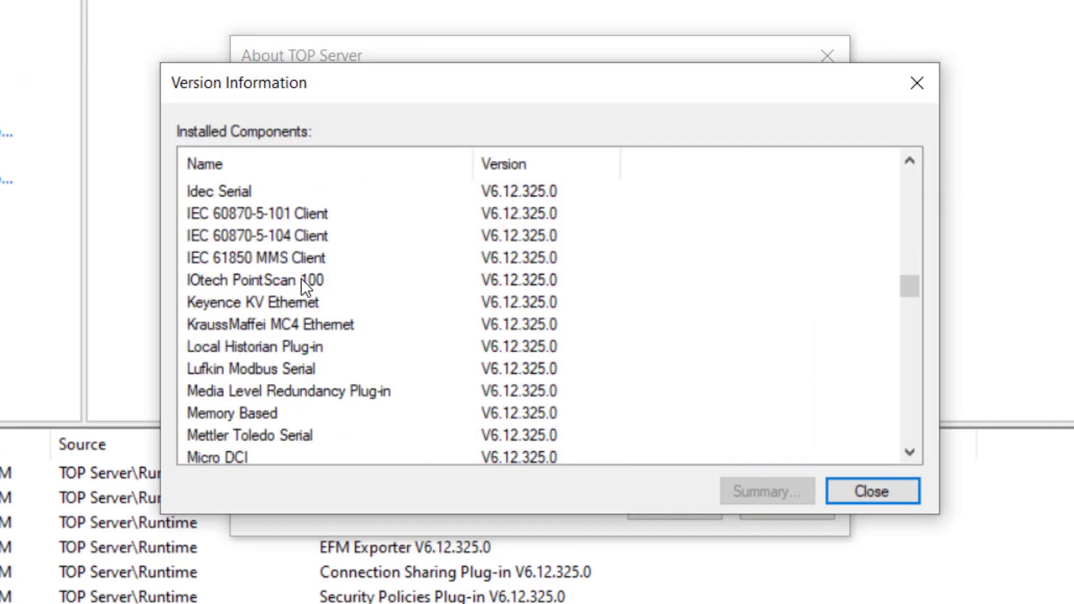
click(316, 343)
double_click(316, 347)
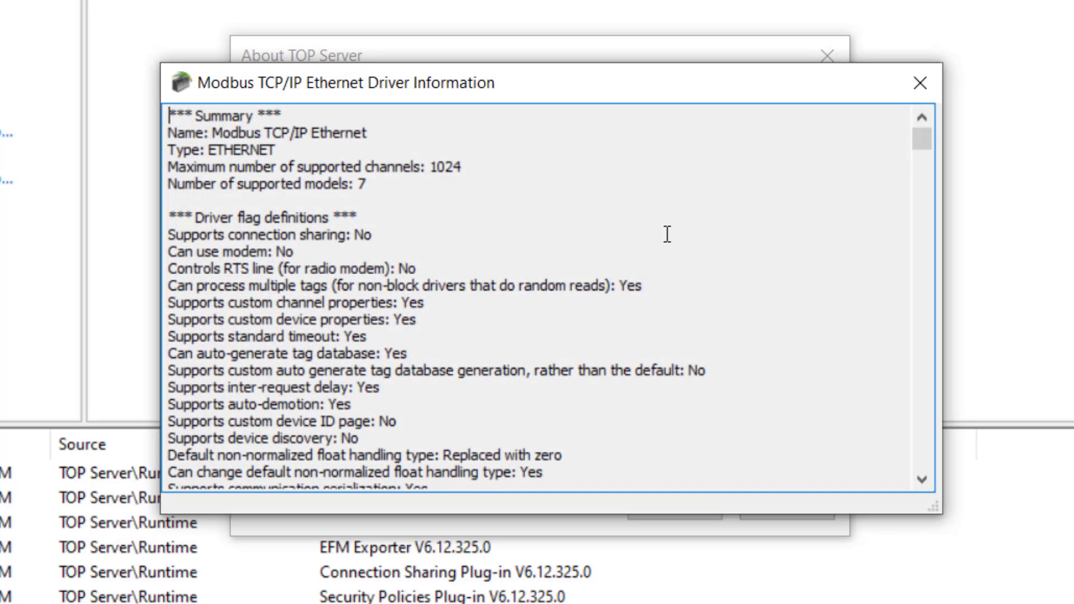
drag(462, 167, 435, 162)
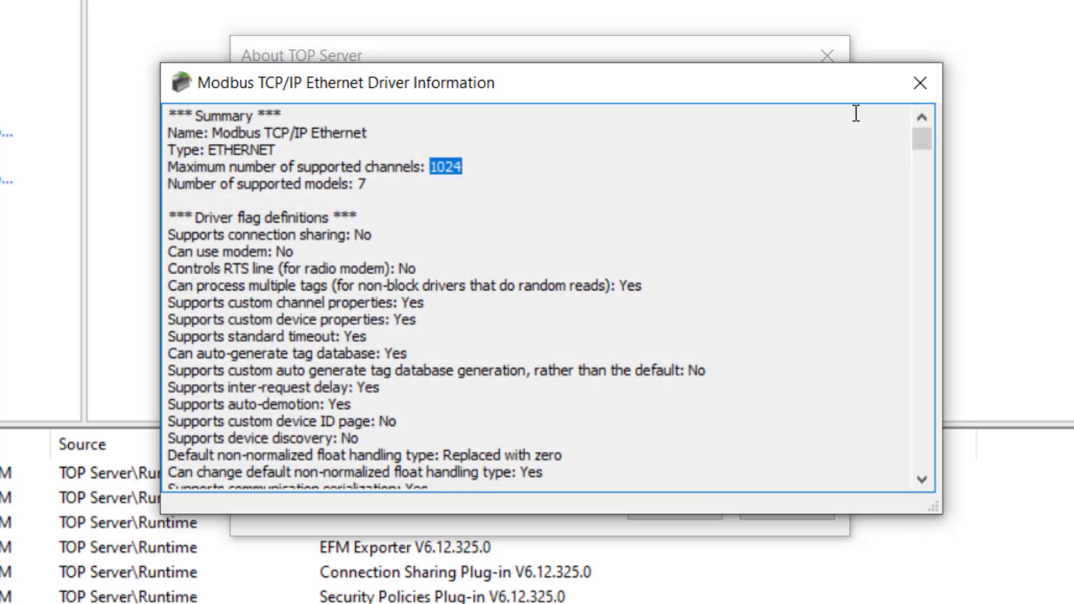
click(920, 83)
click(904, 84)
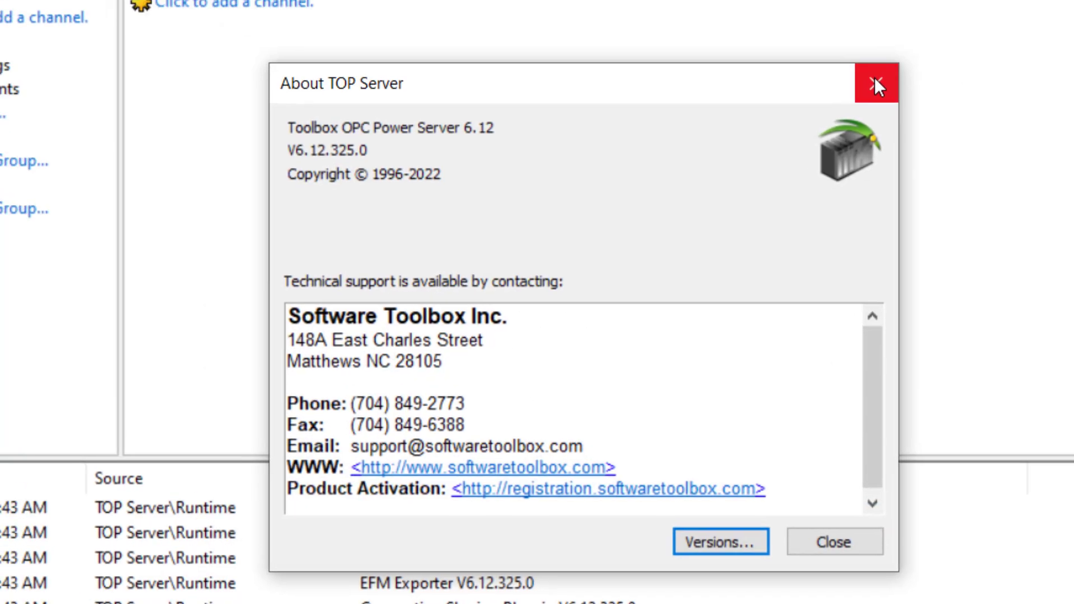
click(828, 56)
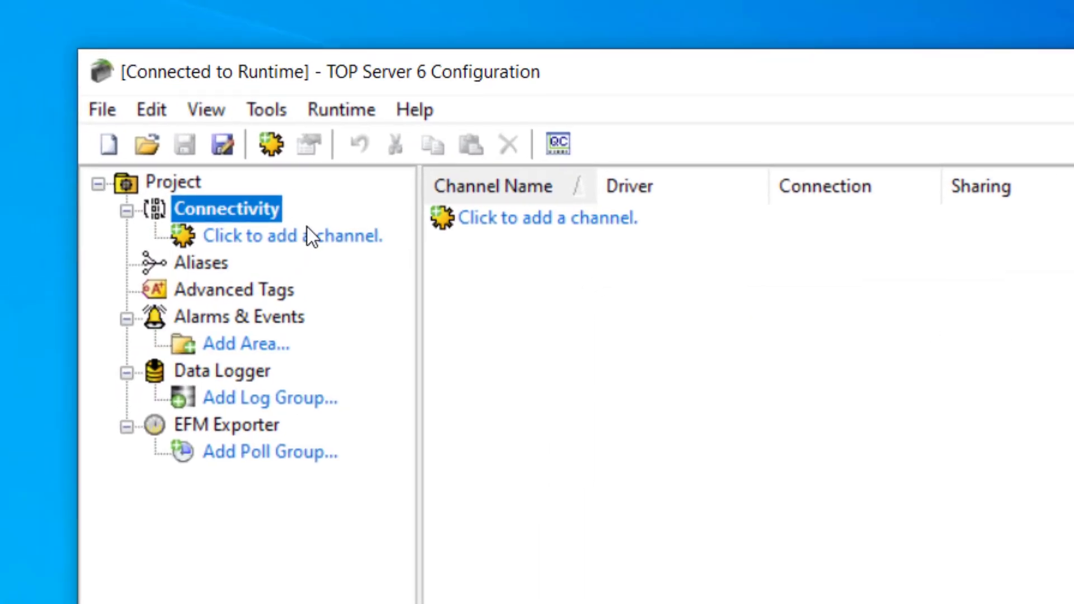
- Start a new channel under Connectivity with Modbus TCP/IP Ethernet as its channel type
click(307, 235)
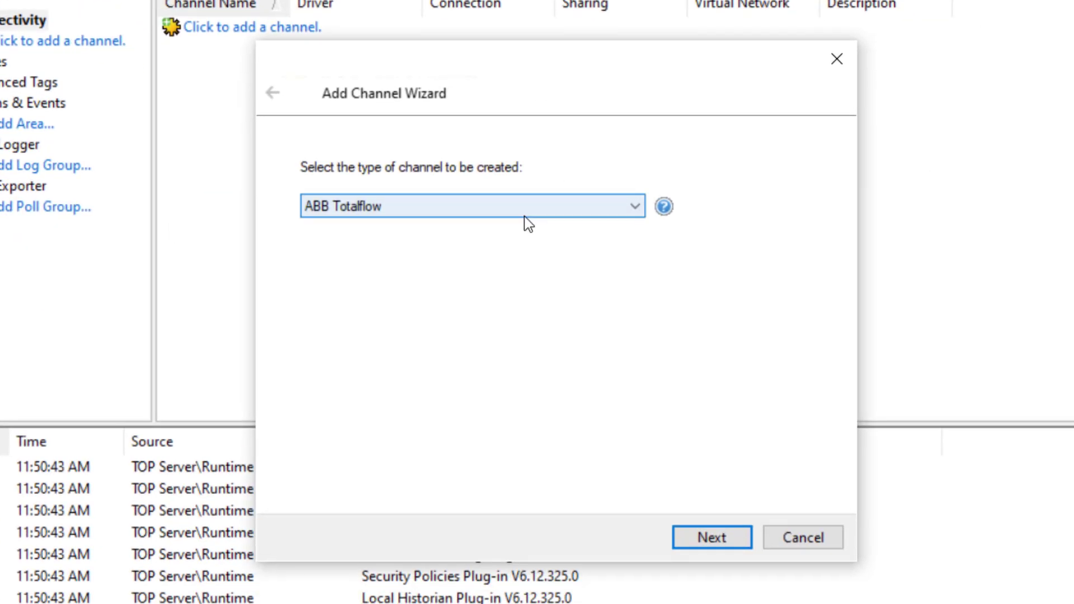
click(525, 216)
scroll(489, 358, down, 6)
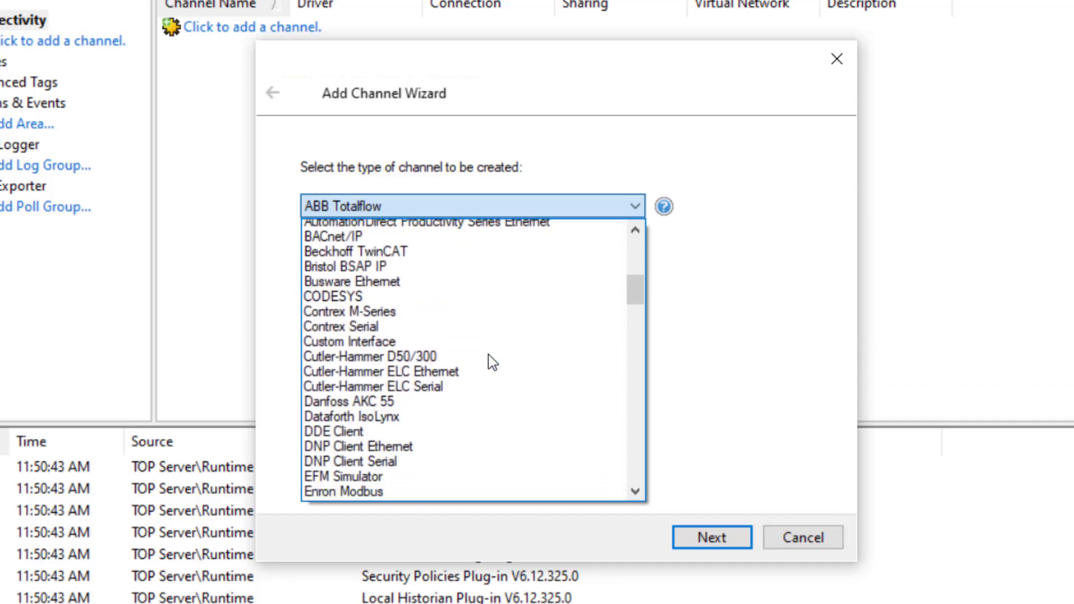
scroll(489, 355, down, 12)
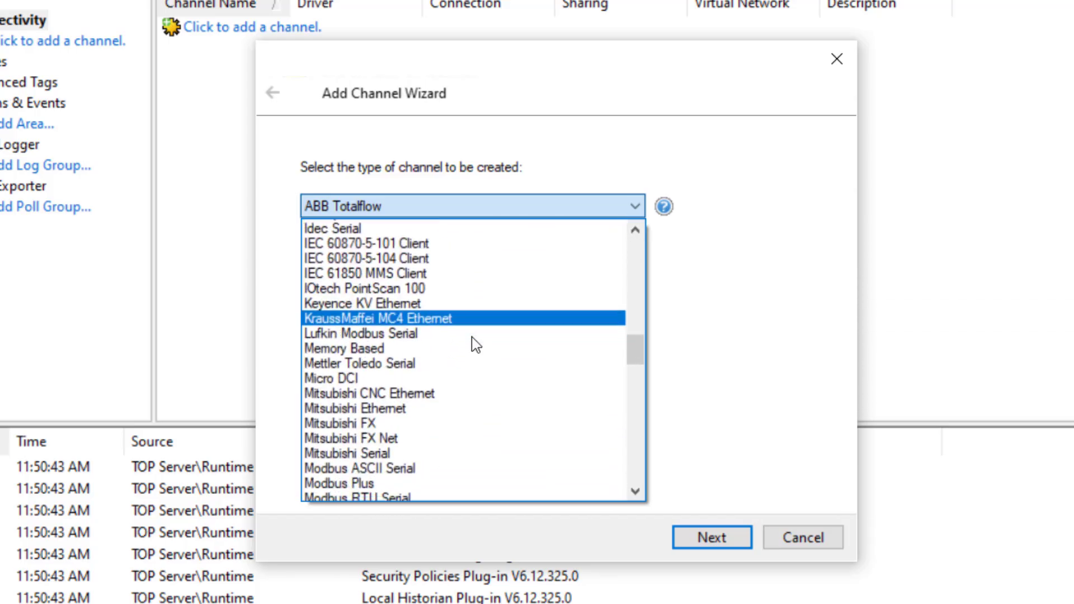
scroll(472, 336, down, 2)
click(461, 451)
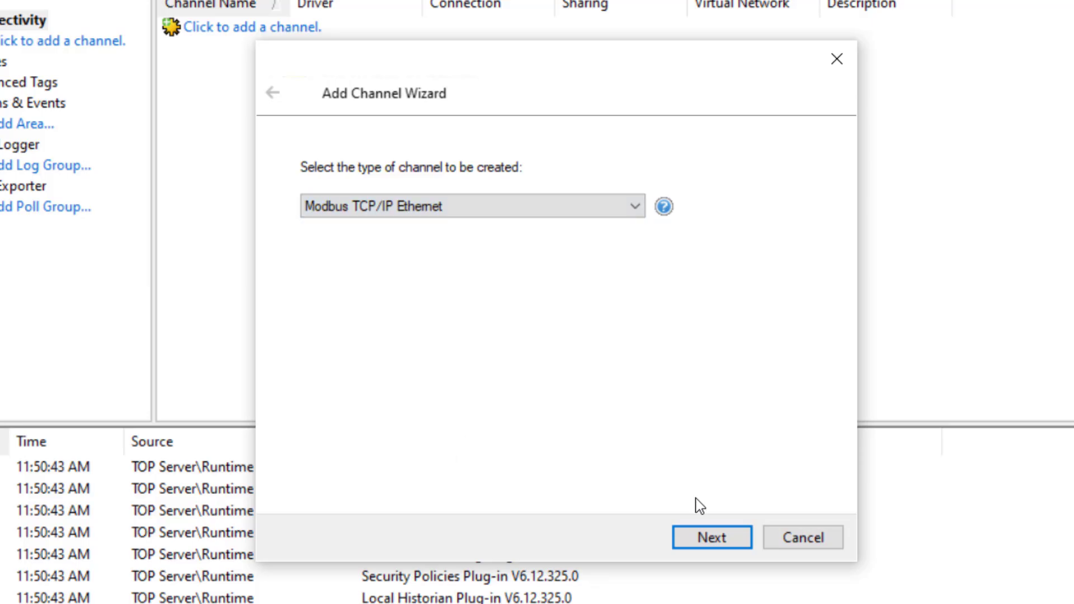
click(707, 541)
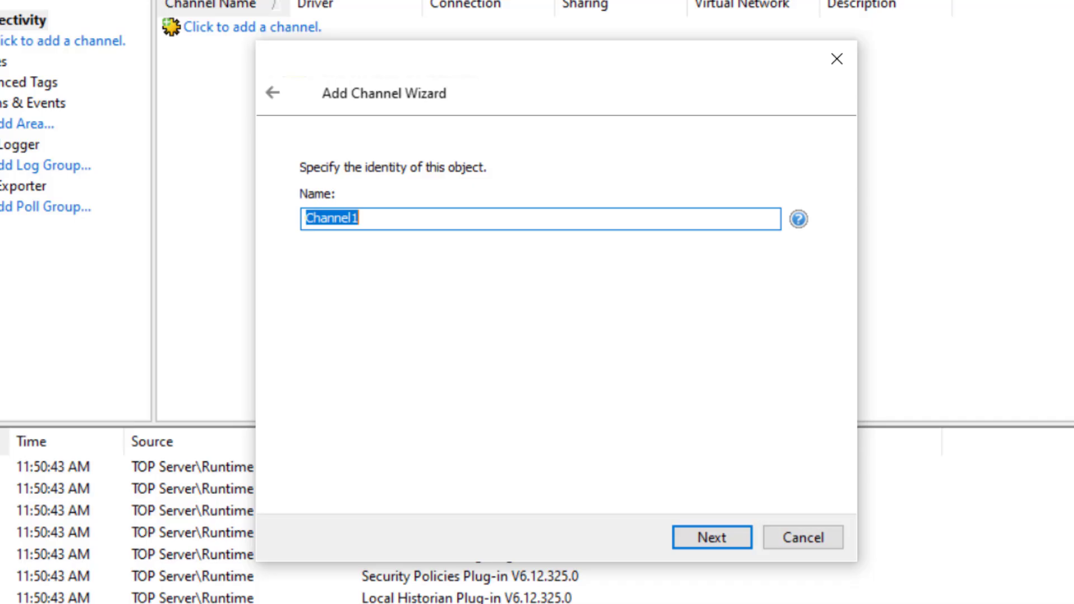
- Name the new channel ModbusTCP
text(Mod)
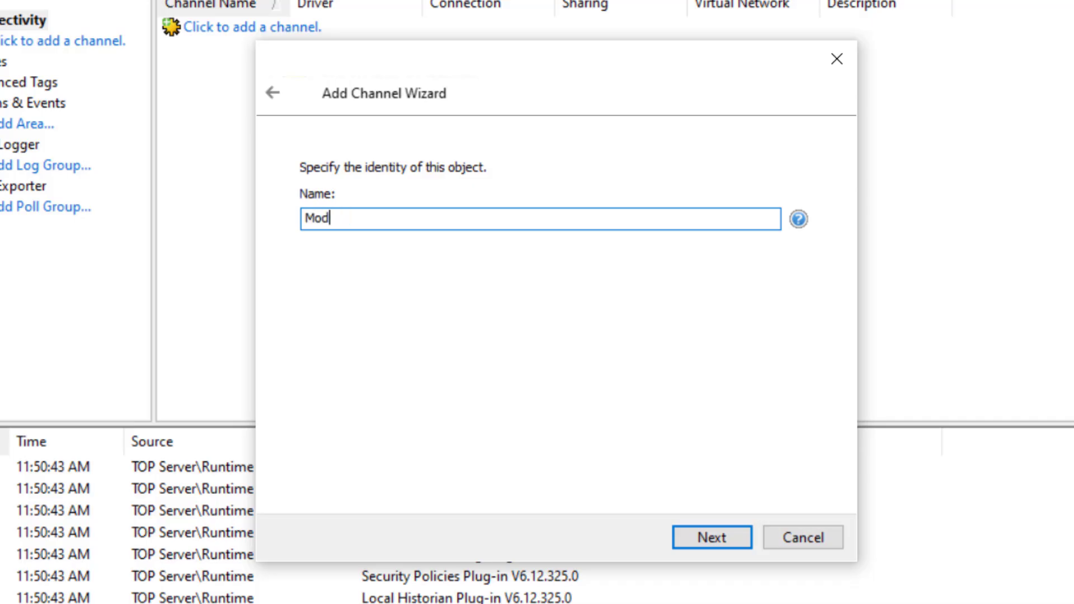
text(busTCP)
click(714, 538)
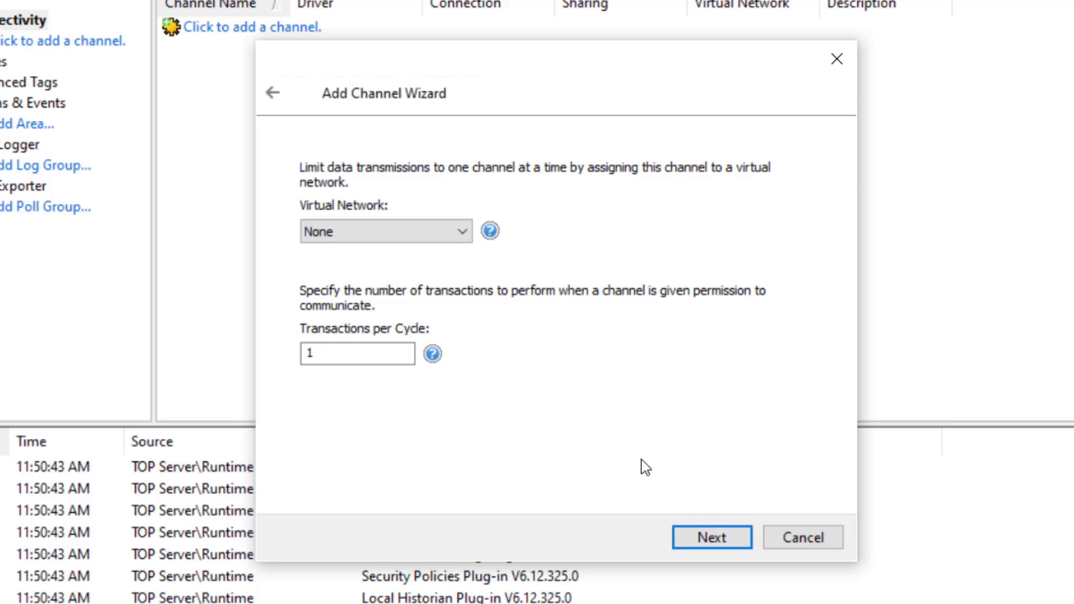
- Accept virtual network None with 1 transaction per cycle, and the Default network adapter for the channel
click(401, 235)
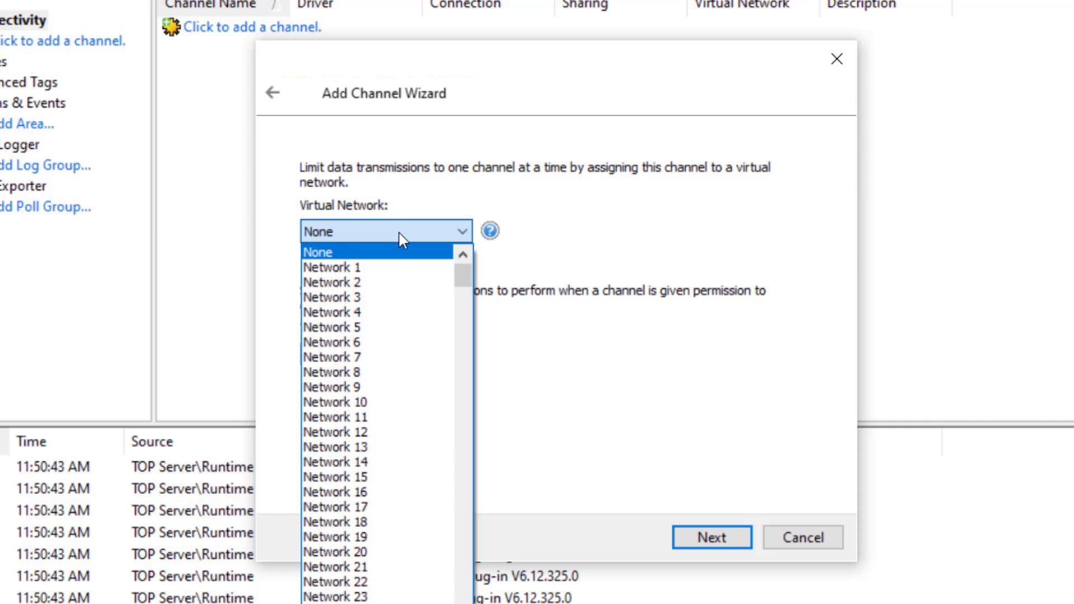
click(677, 246)
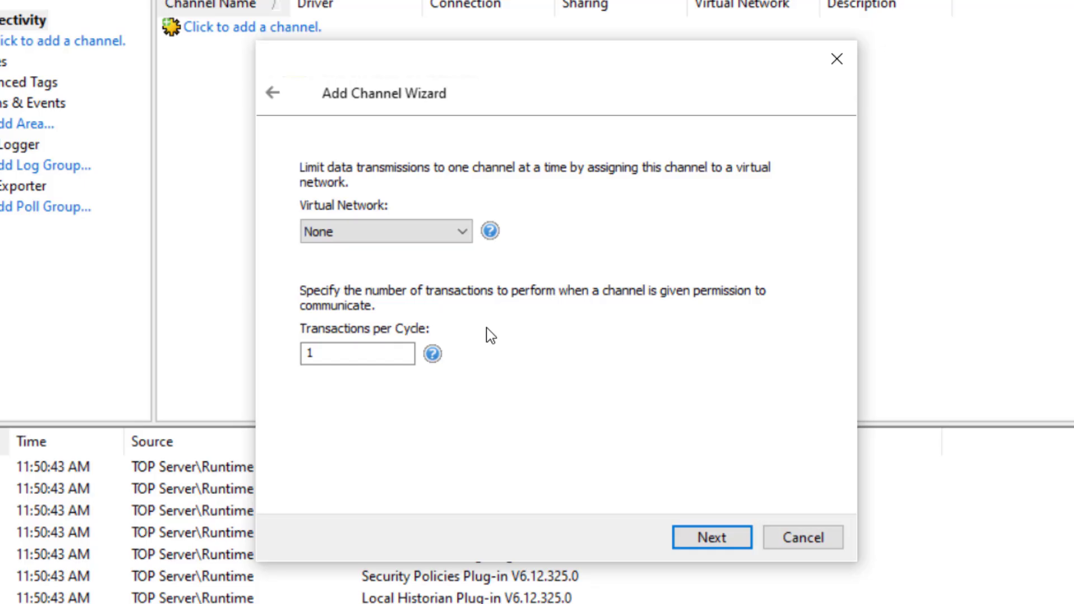
click(714, 536)
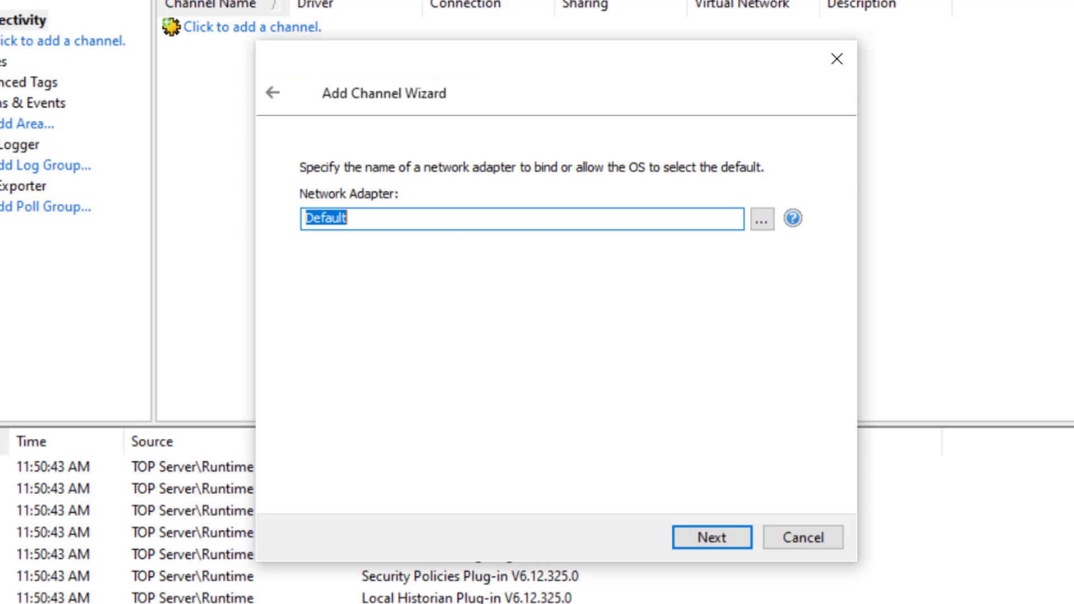
click(723, 543)
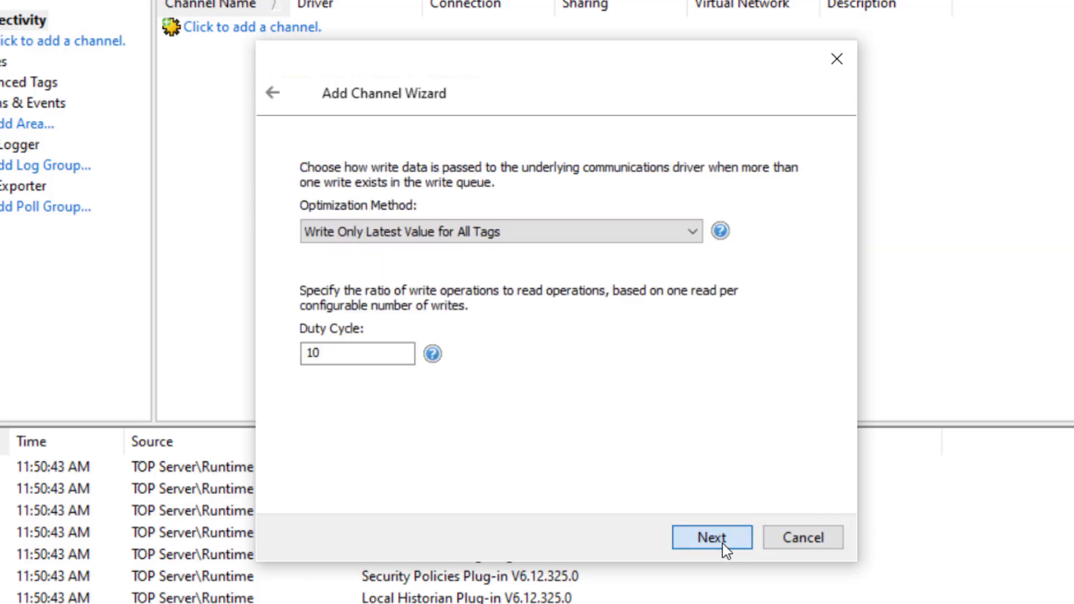
- Accept Write Only Latest Value for All Tags with duty cycle 10, and Replace with Zero for invalid floating-point values
click(667, 231)
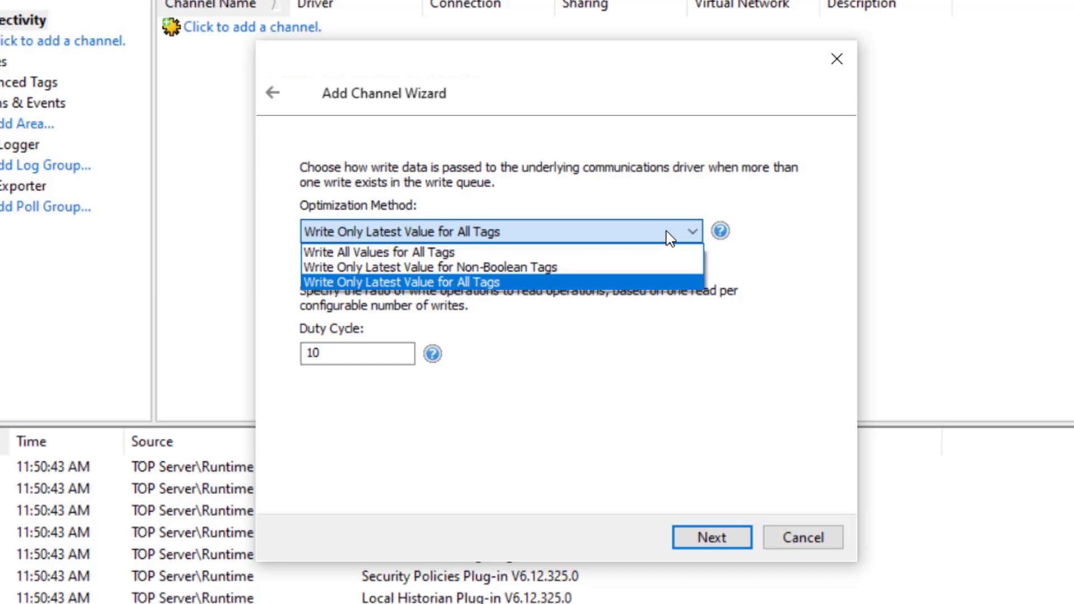
click(613, 391)
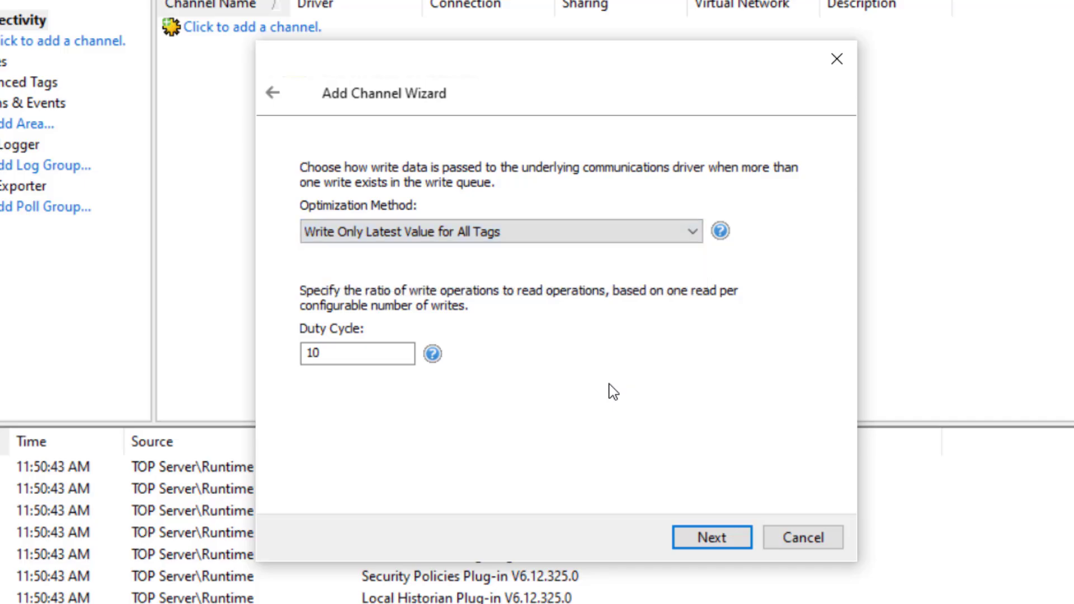
click(724, 538)
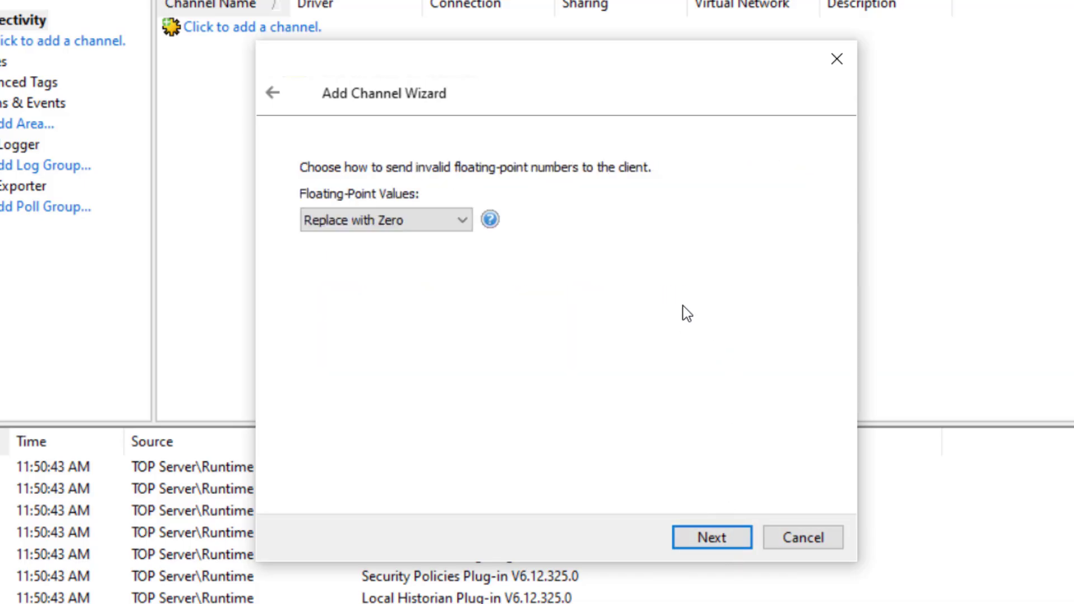
click(460, 222)
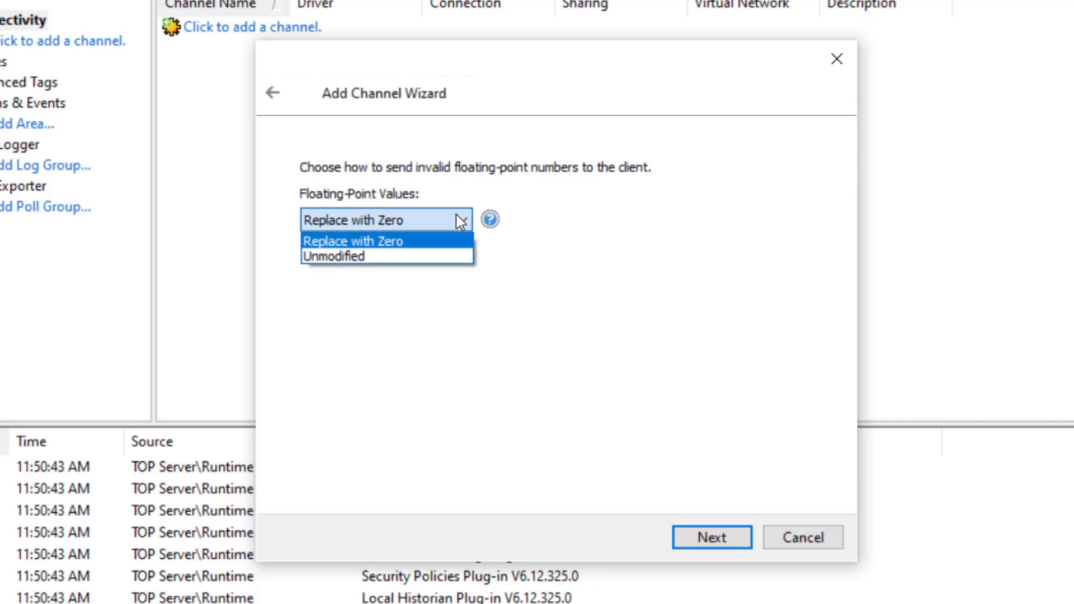
click(653, 235)
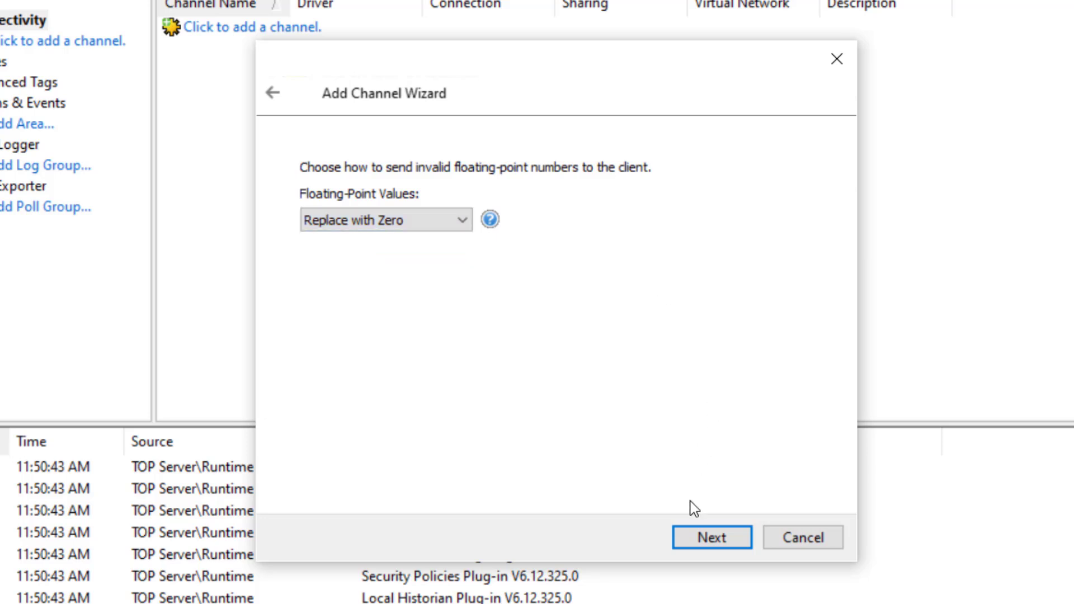
click(709, 540)
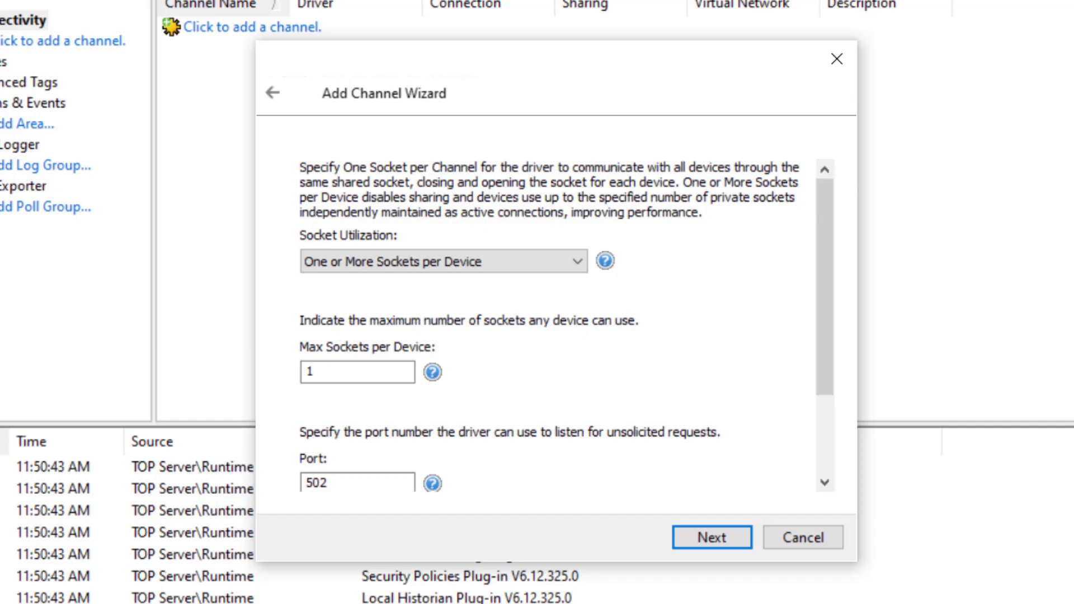
- Accept One or More Sockets per Device with a maximum of 1 socket, port 502 and the TCP/IP protocol
click(403, 263)
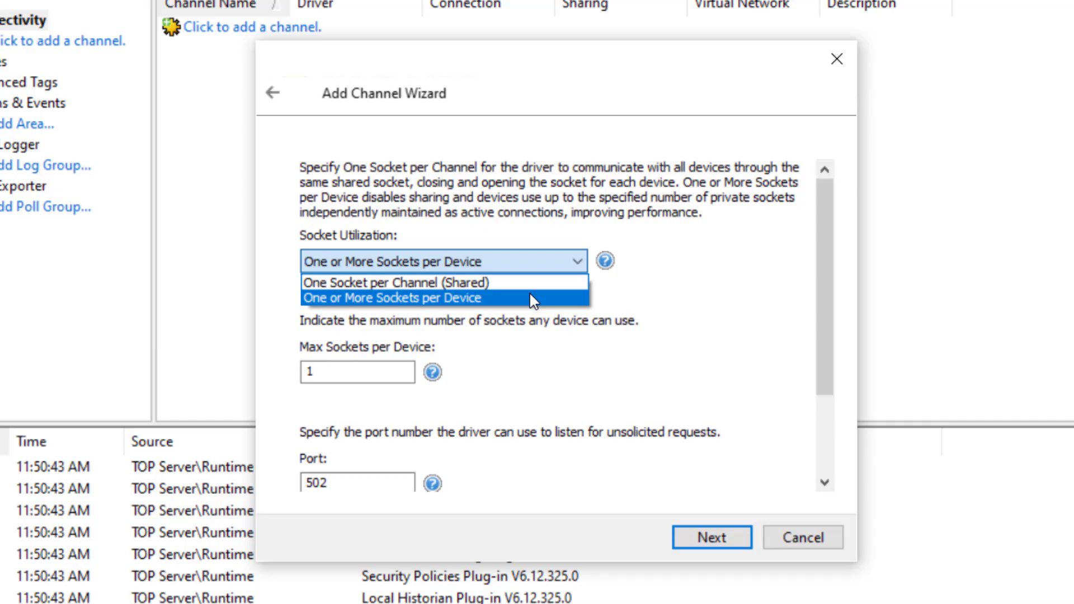
click(472, 359)
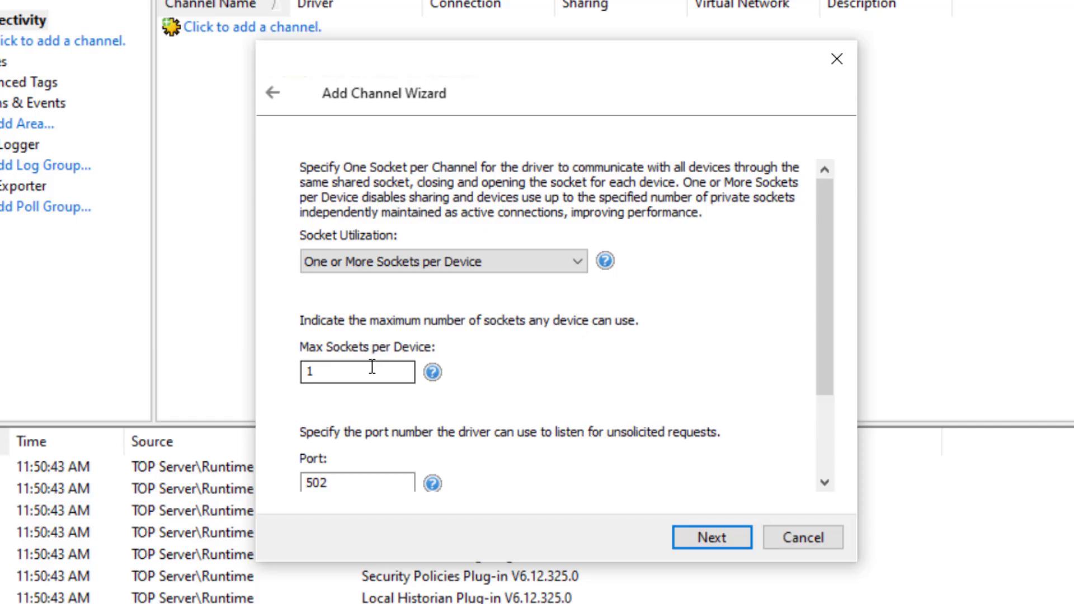
scroll(823, 334, down, 3)
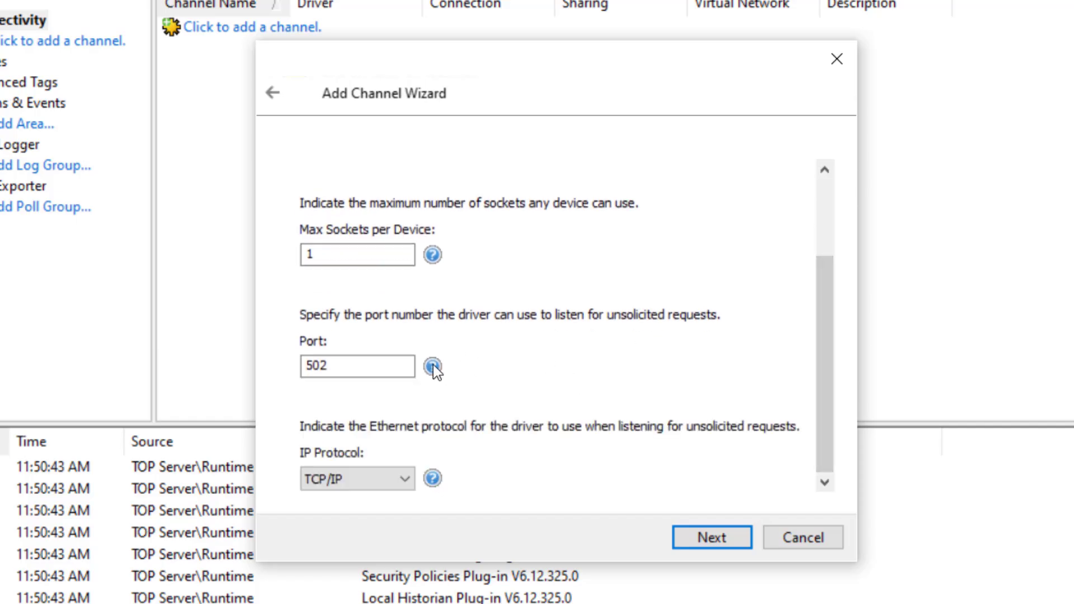
click(365, 486)
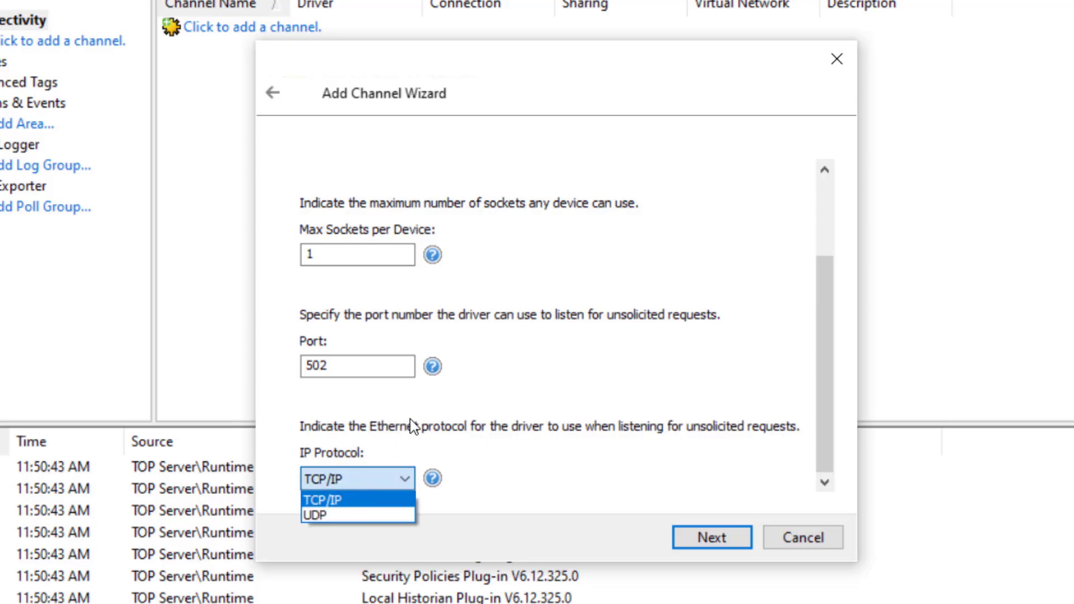
click(648, 448)
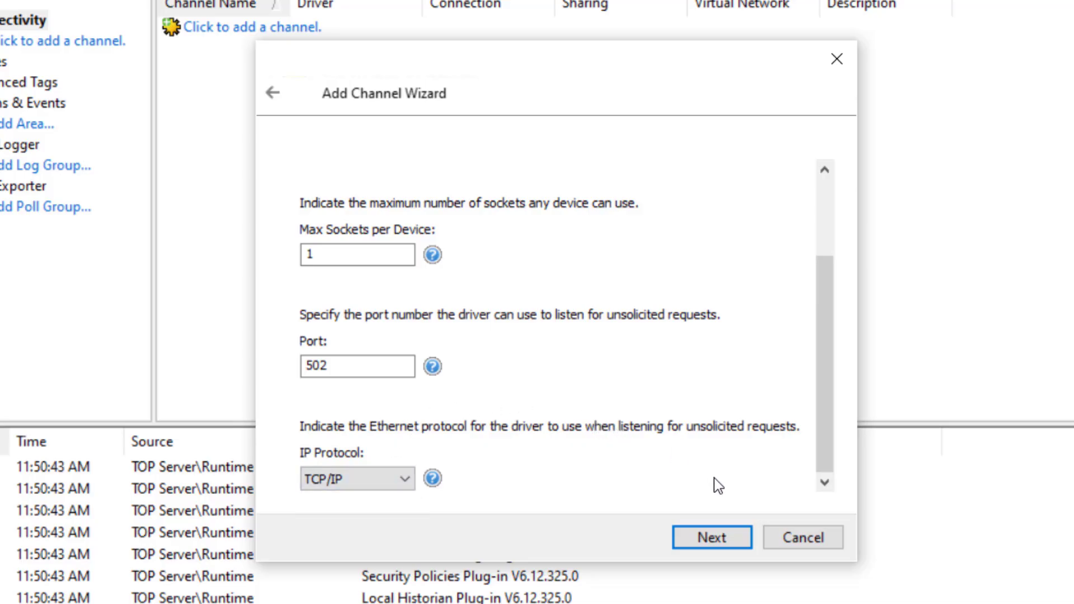
click(734, 534)
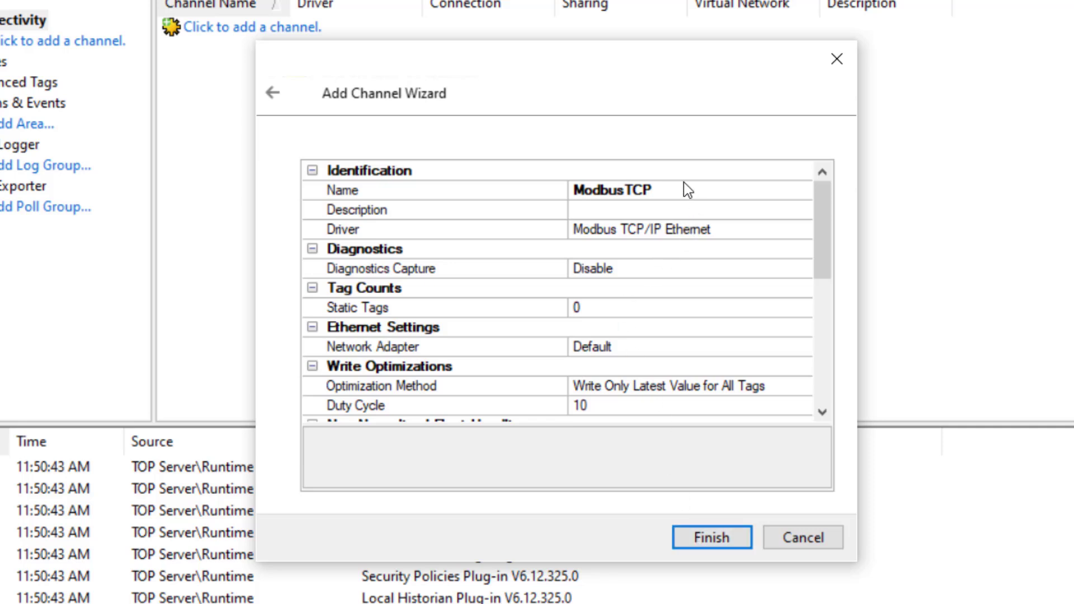
- Review the channel's property summary through the unsolicited settings and finish creating the channel
scroll(658, 304, down, 4)
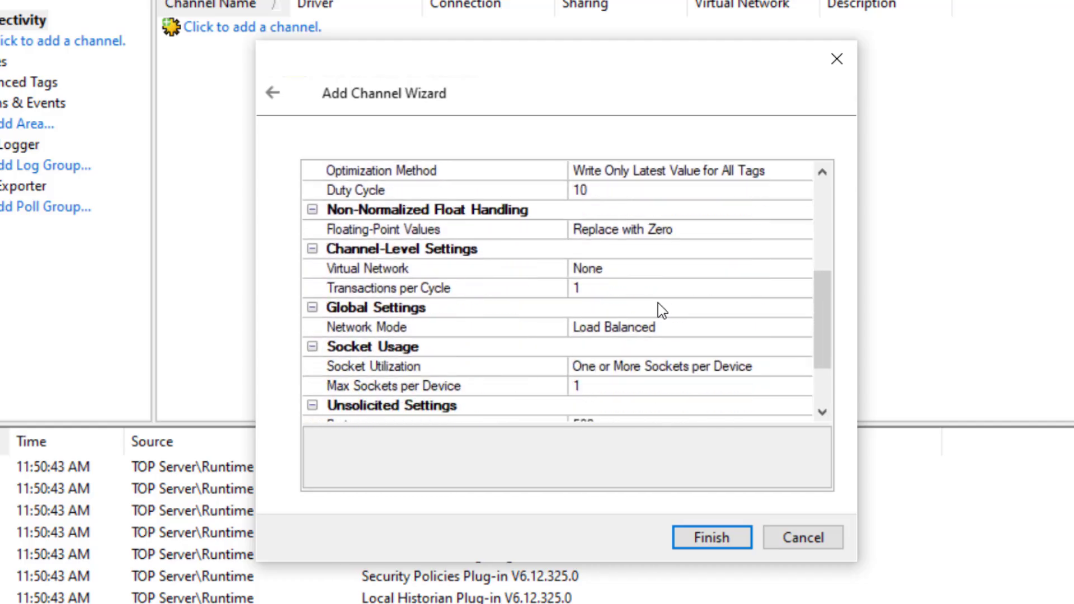
scroll(658, 303, down, 2)
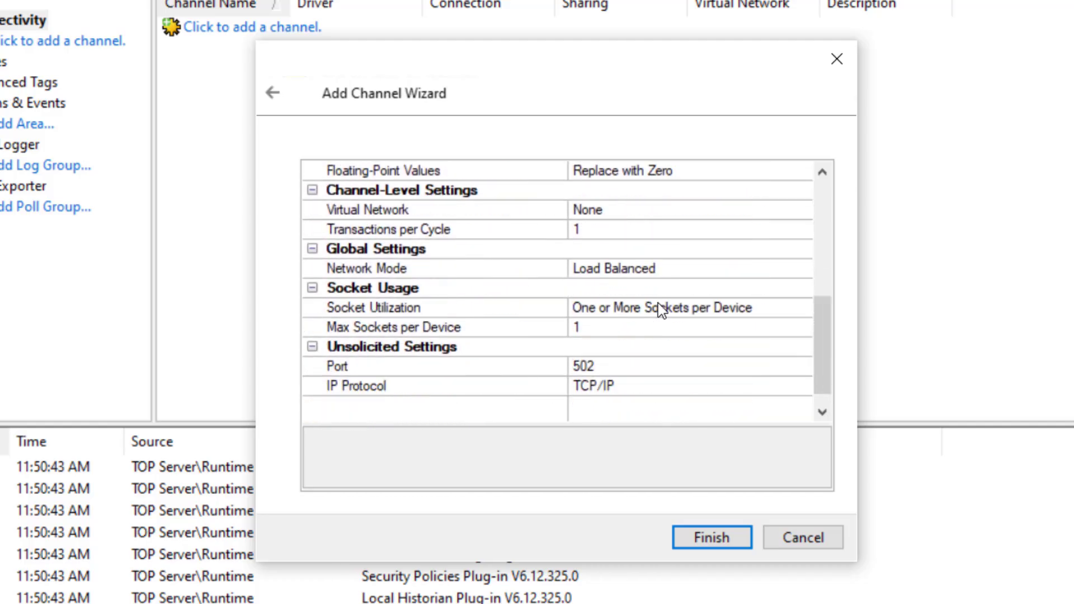
click(700, 540)
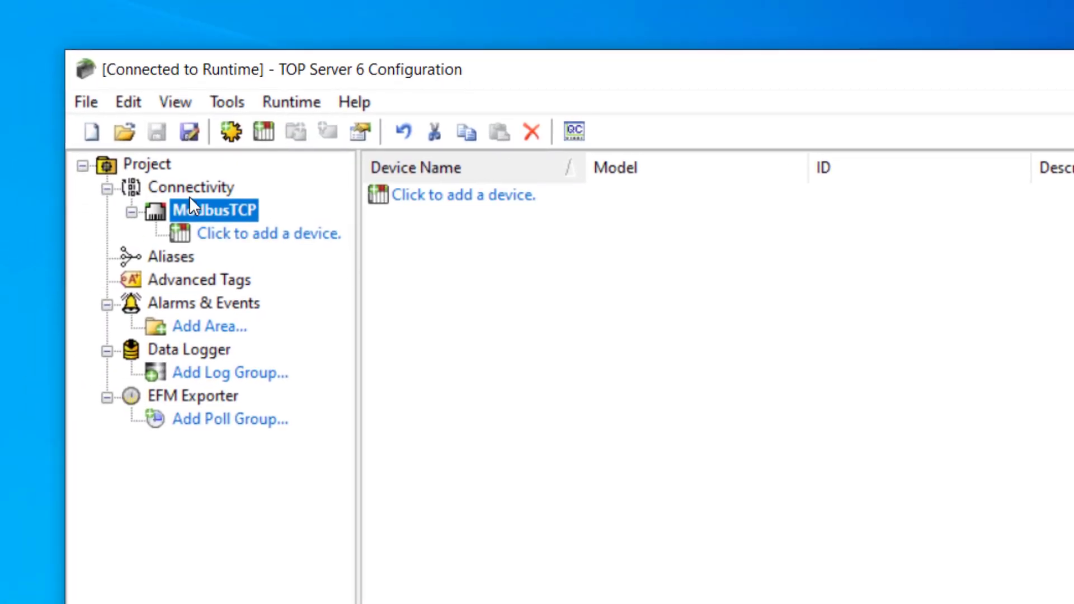
- Add a device named ModbusPLC to the ModbusTCP channel and accept Modbus as its model
click(243, 230)
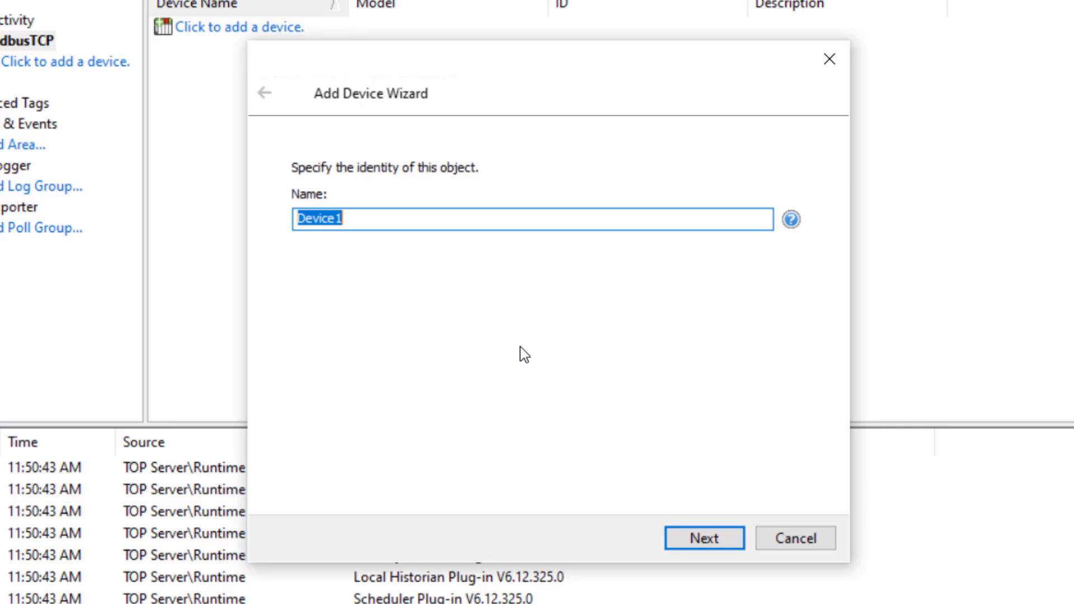
text(ModbusPLC)
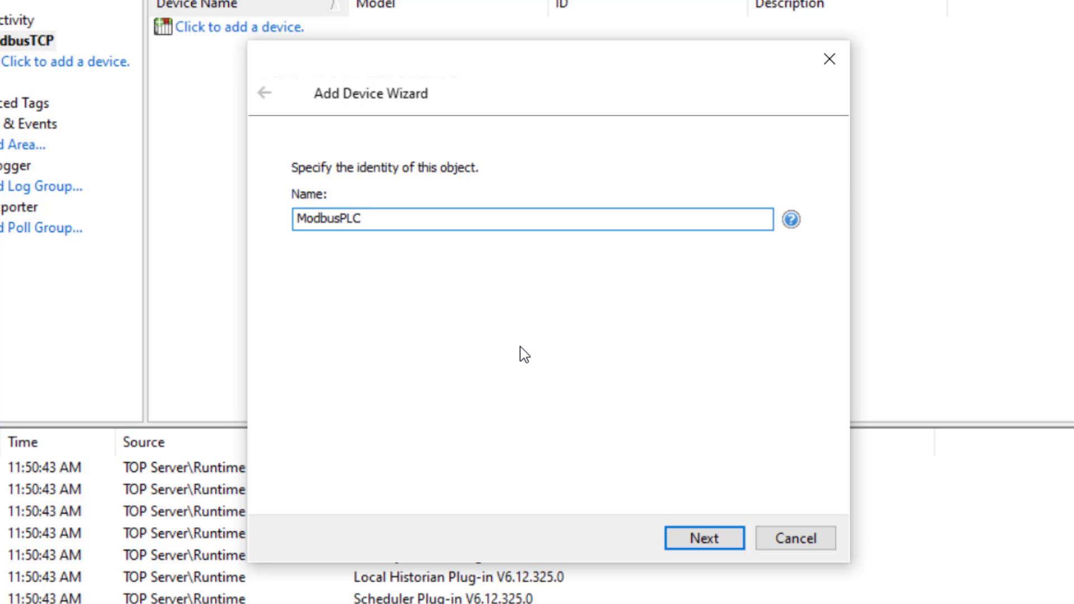
click(684, 538)
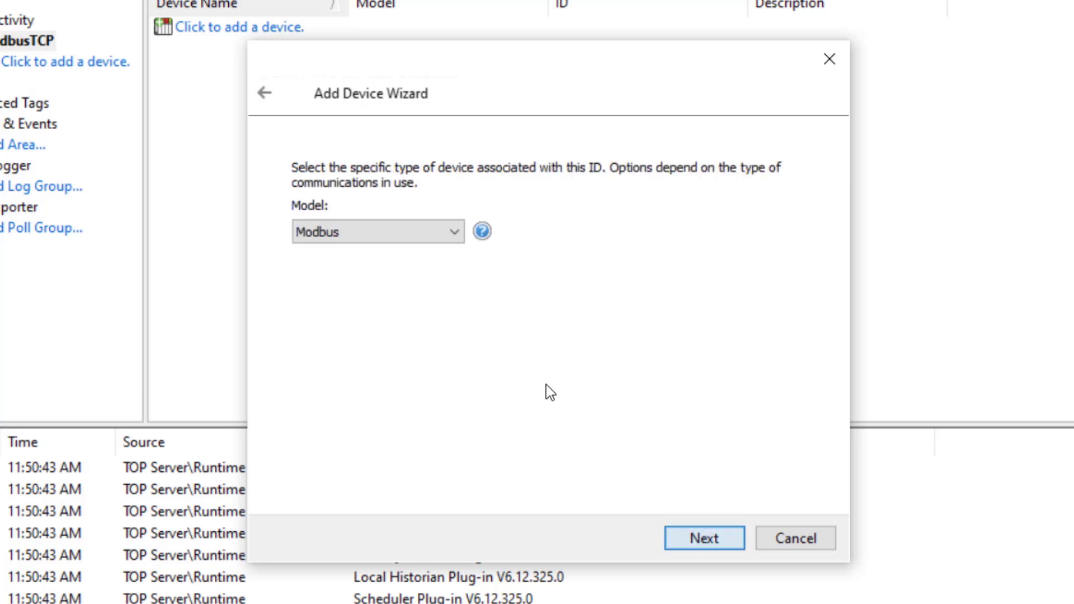
click(453, 235)
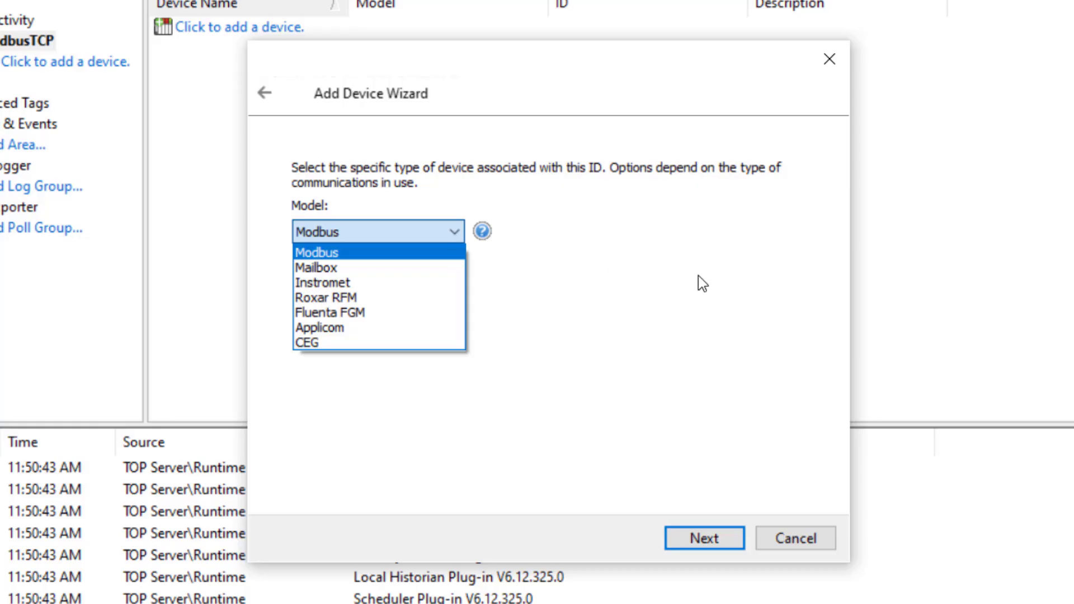
click(717, 305)
click(704, 538)
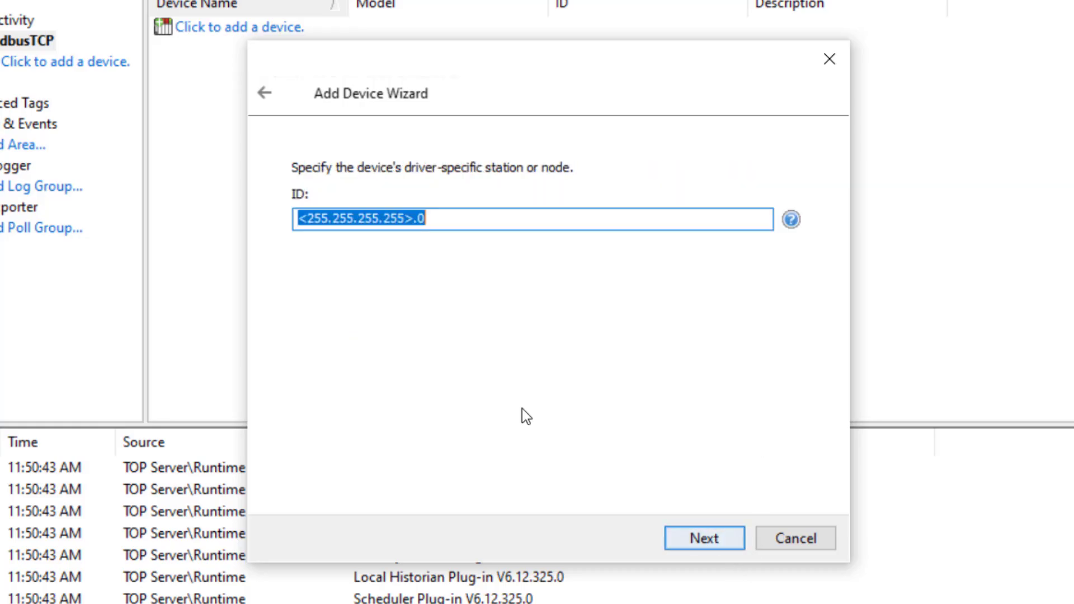
- Set the IP address in the device ID to 192.168.111.121, keeping station 0
click(331, 219)
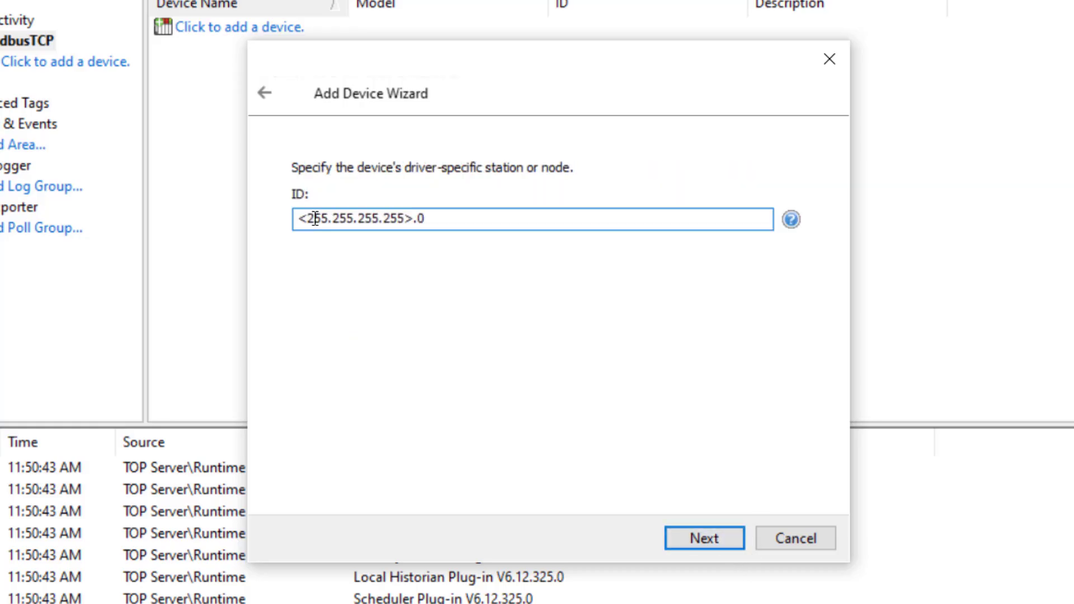
drag(306, 218, 407, 229)
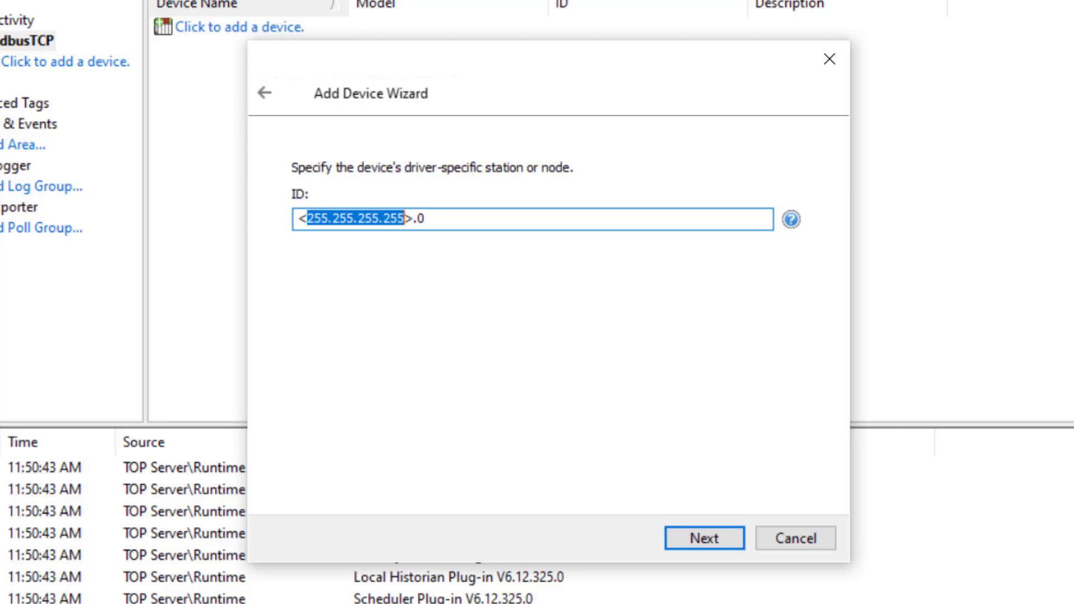
text(192.168)
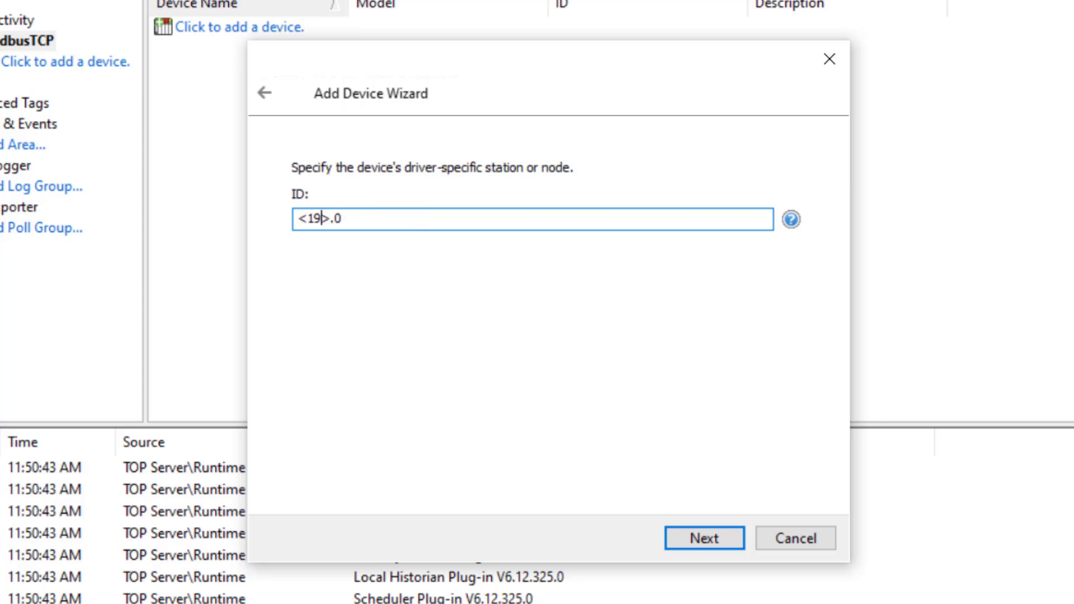
text(.111.121)
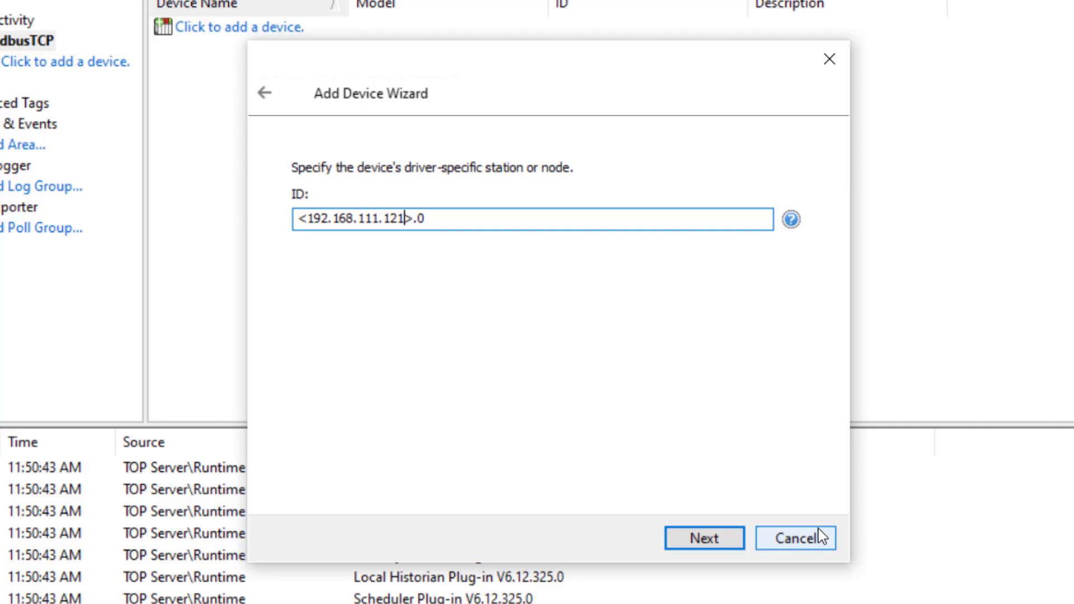
click(455, 219)
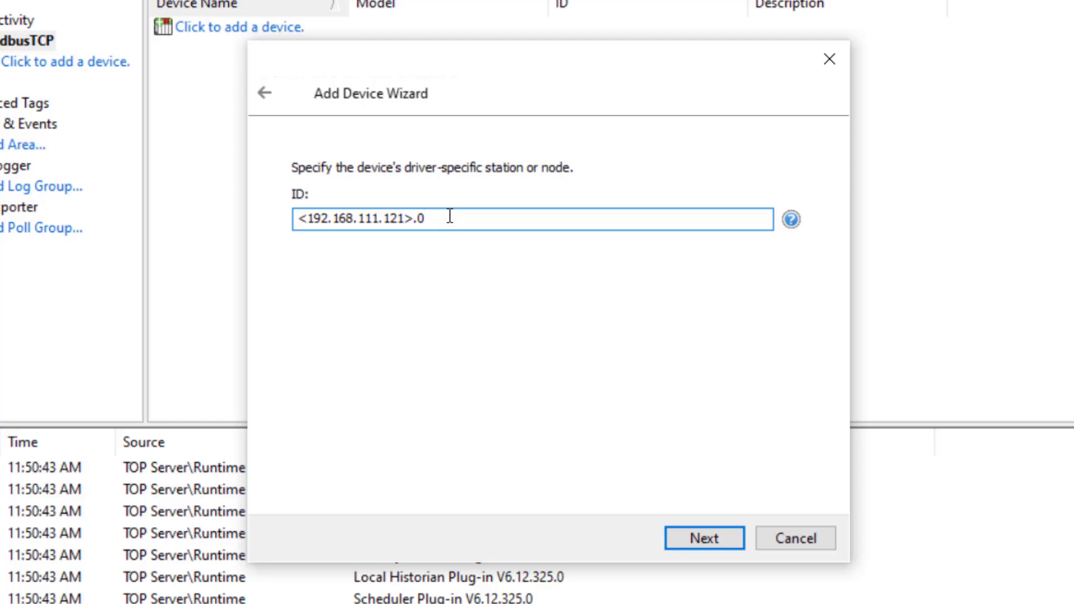
drag(434, 219, 415, 218)
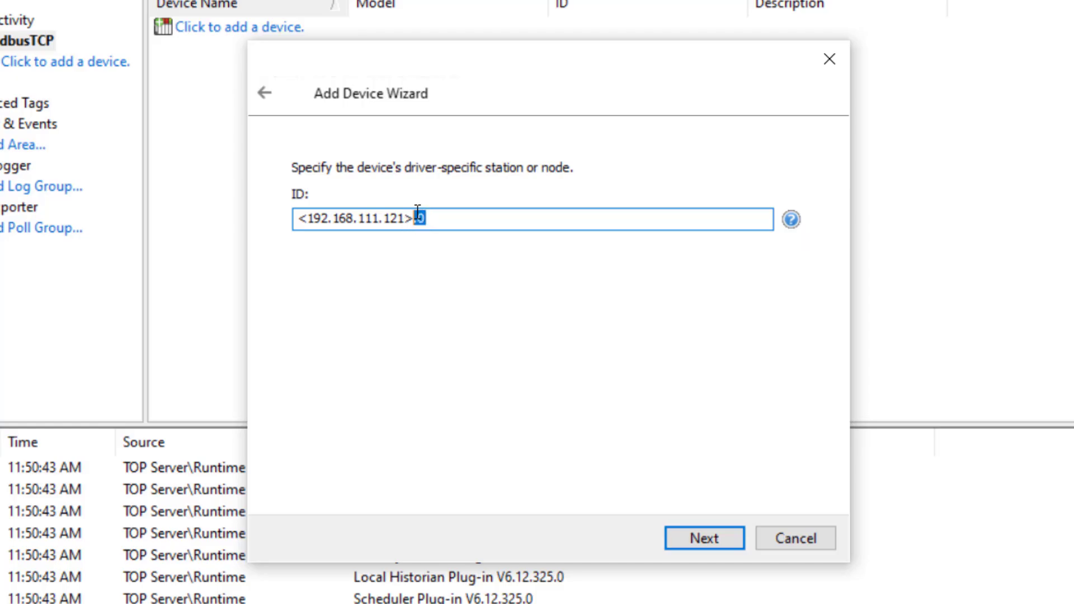
click(451, 223)
- Consult the driver help on Supported Device Models, reading the Modbus Unsolicited or Server Mode section, and minimize the help window
click(792, 220)
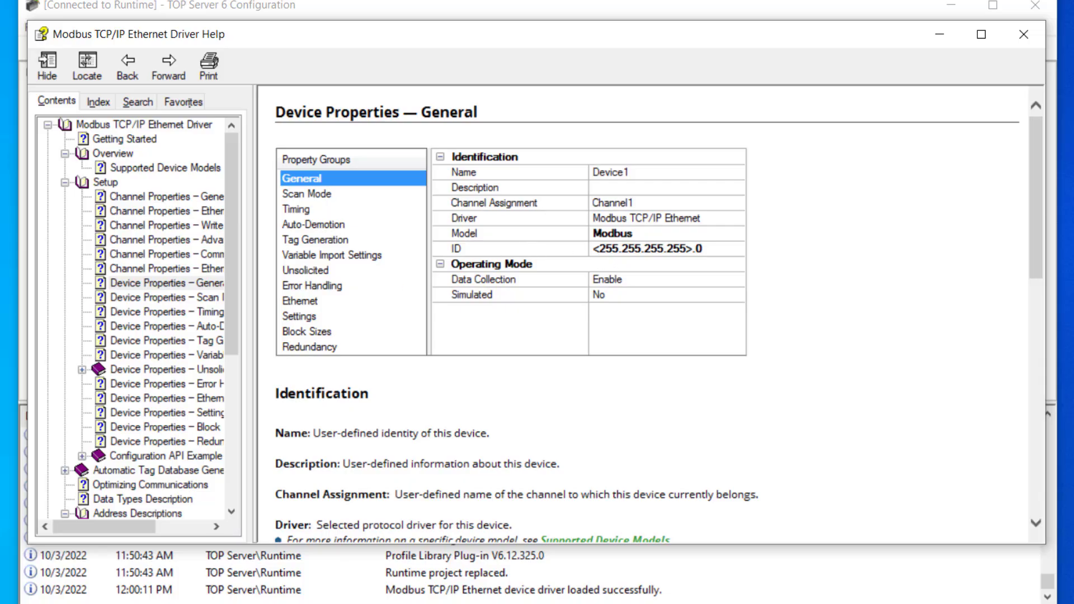
click(194, 163)
scroll(414, 342, down, 5)
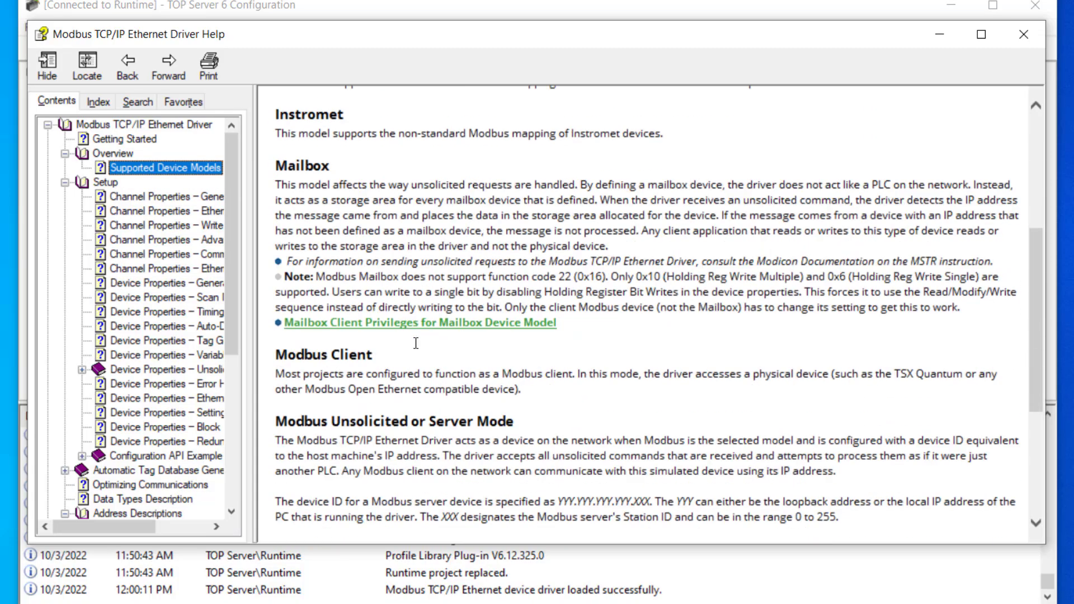
scroll(415, 343, down, 3)
triple_click(361, 208)
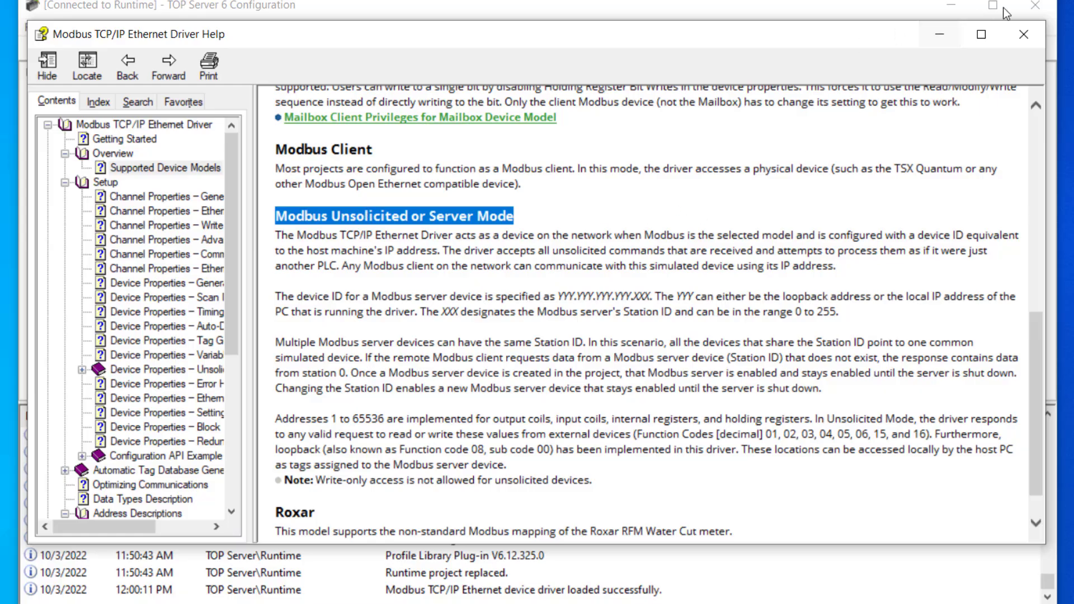
click(945, 34)
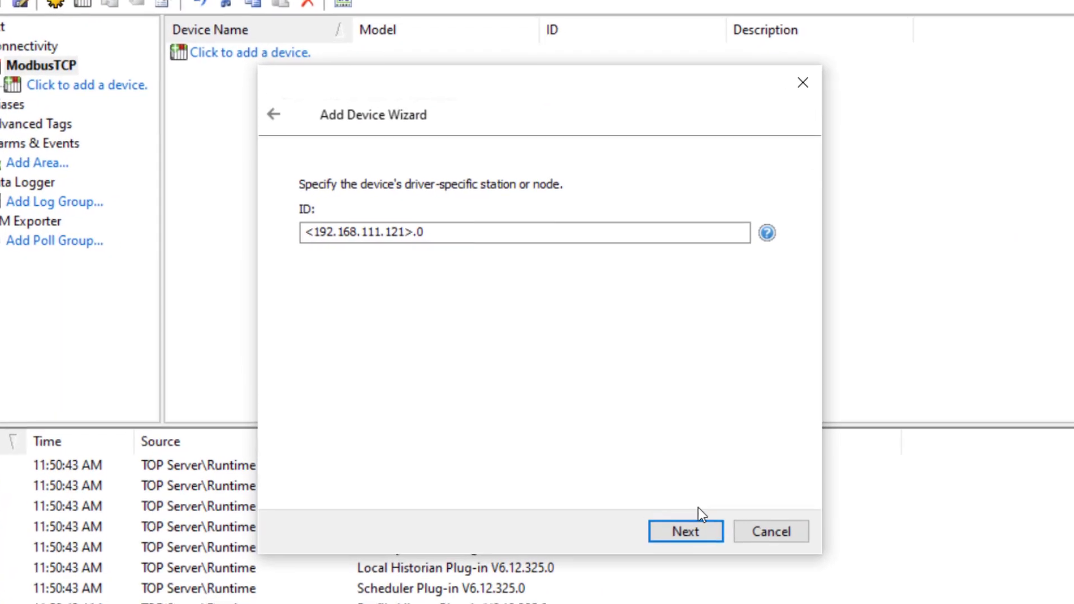
- Accept the device ID, and keep Respect Client-Specified Scan Rate with Initial Updates from Cache disabled
click(680, 510)
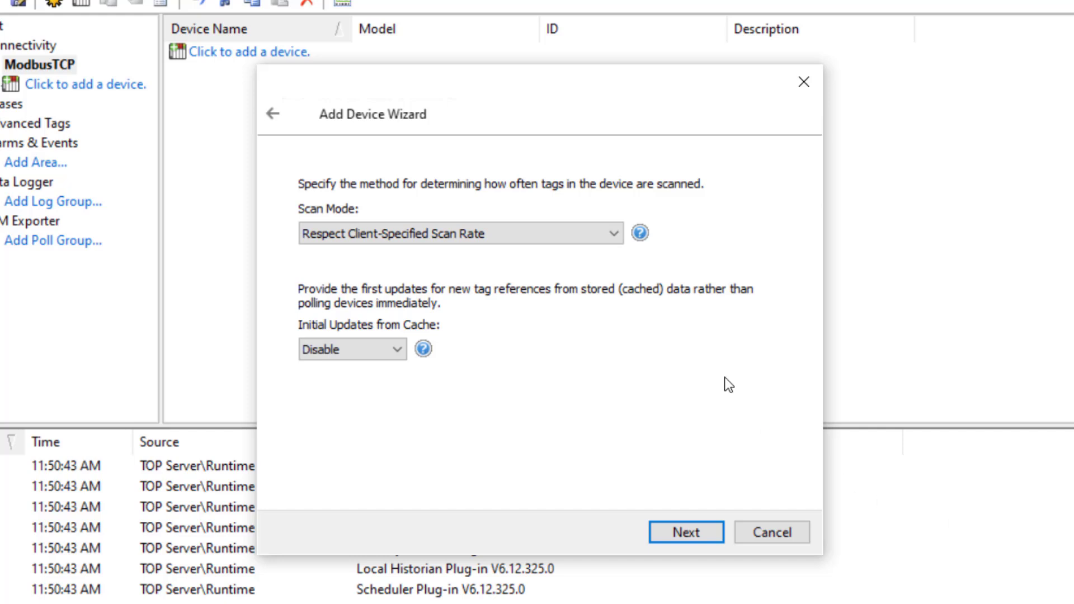
click(535, 230)
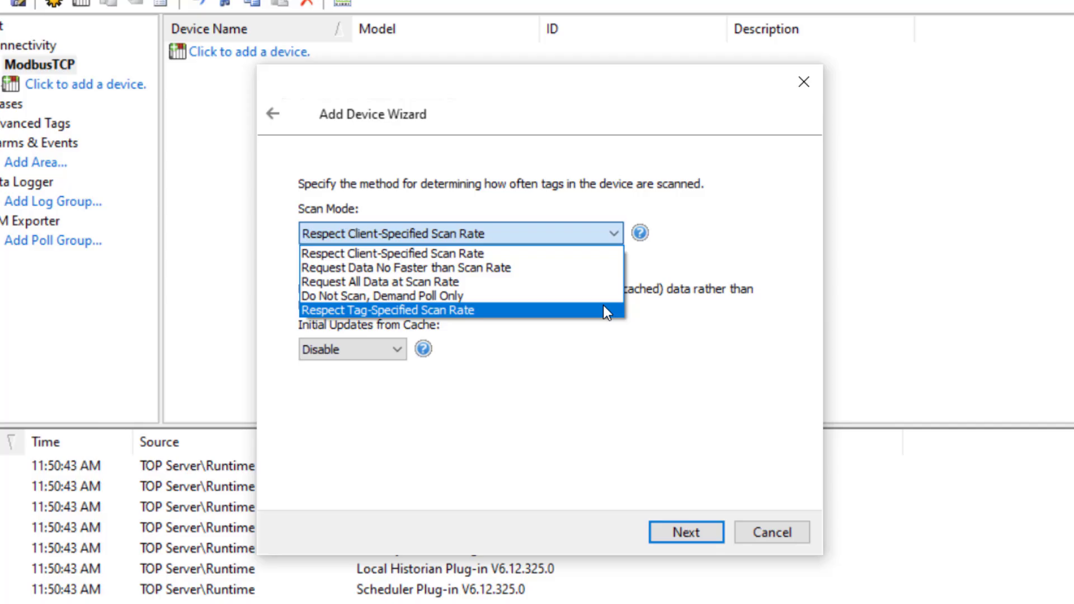
click(668, 378)
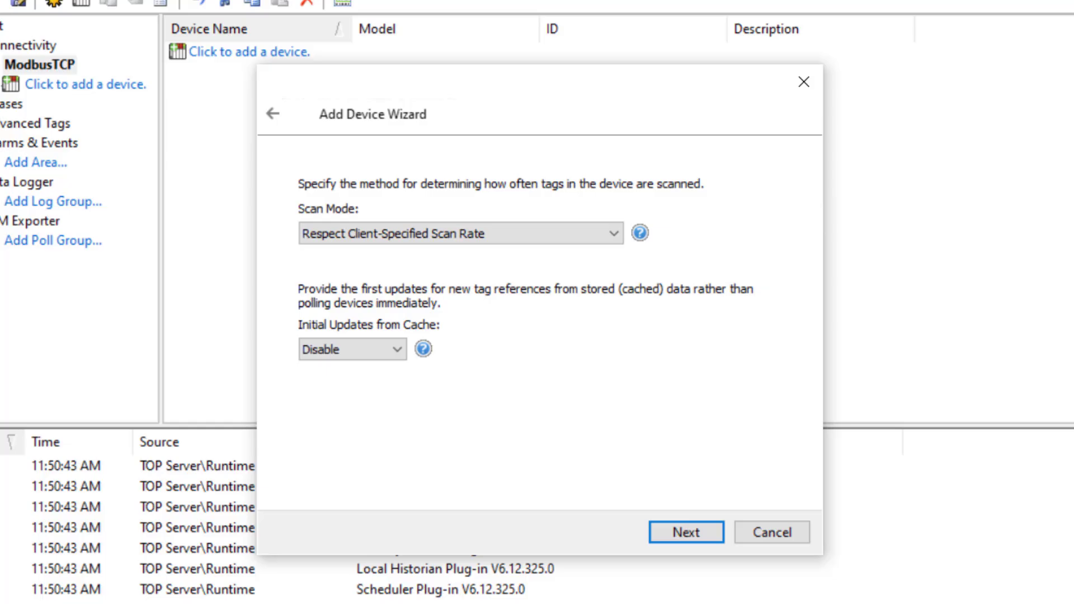
click(687, 533)
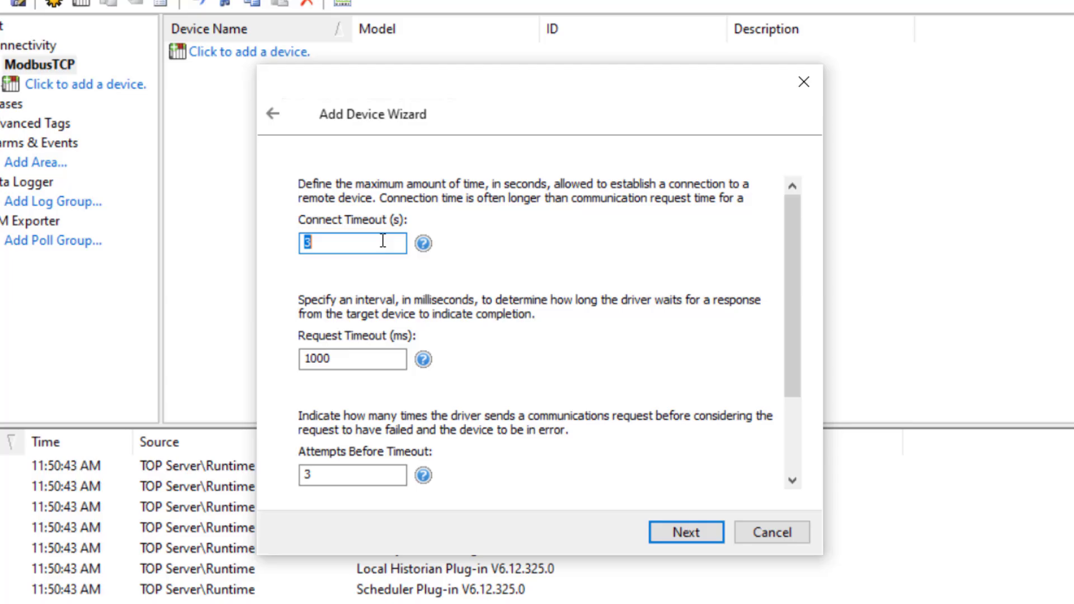
- Accept a 3 s connect timeout, 1000 ms request timeout, 3 attempts before timeout and 0 ms inter-request delay
click(364, 356)
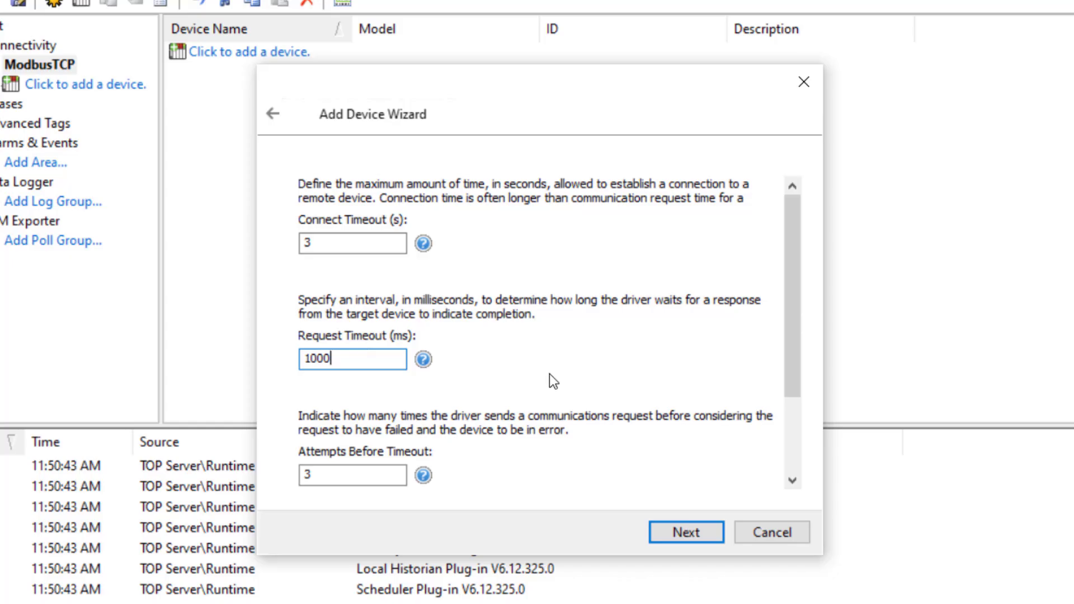
scroll(550, 375, down, 2)
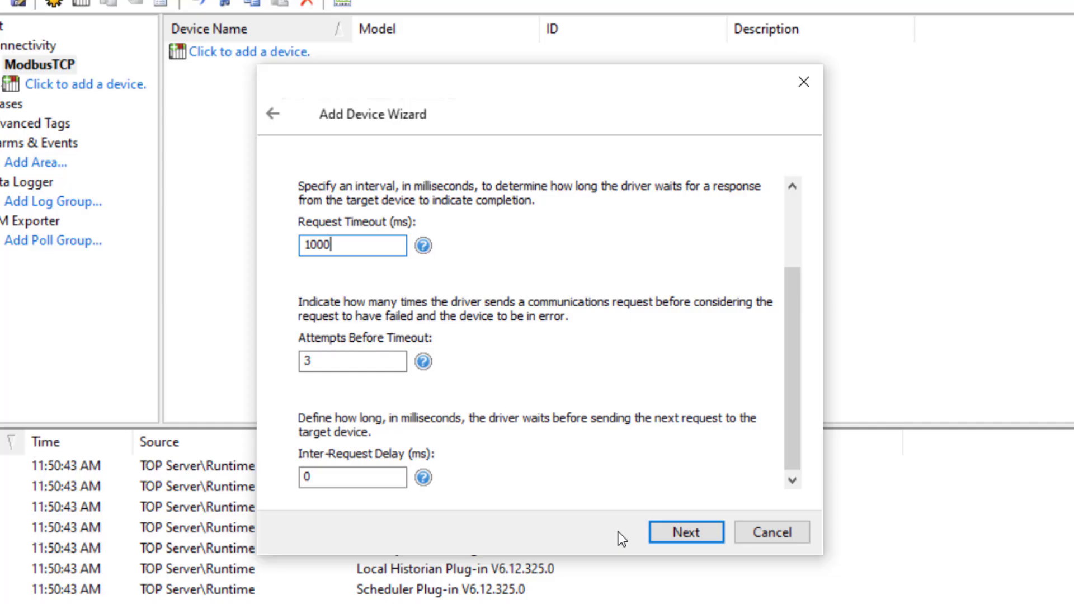
click(694, 536)
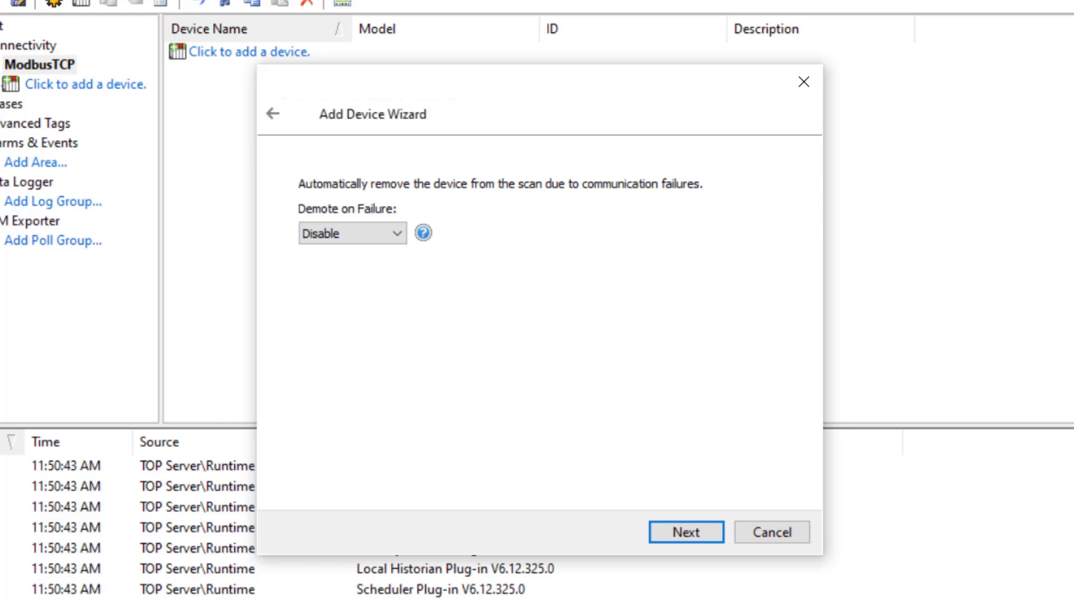
- Check the Demote on Failure options and accept Disable for the device
click(377, 236)
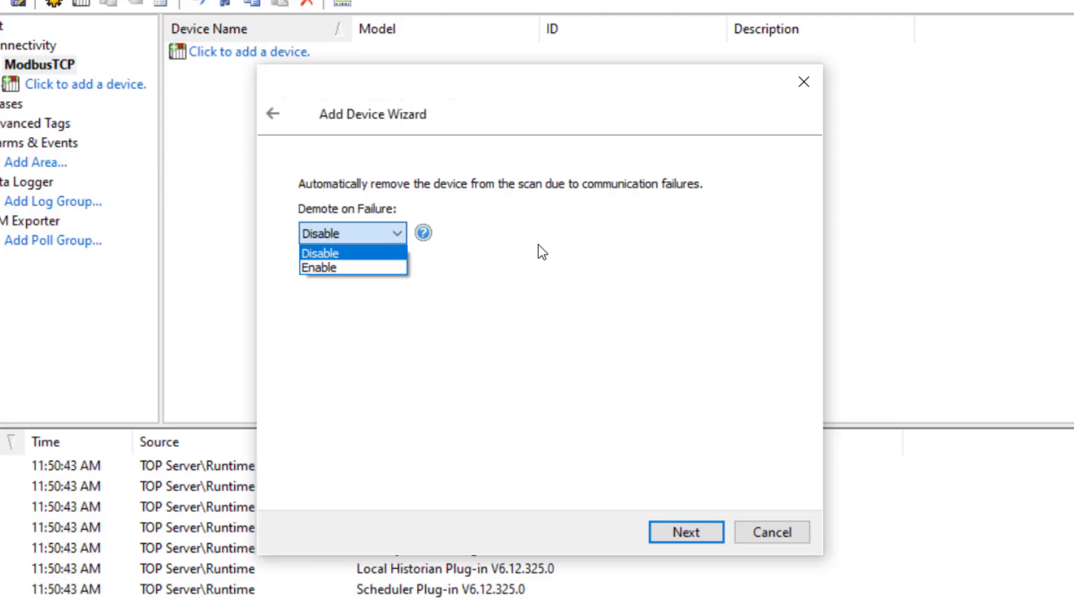
click(619, 269)
click(691, 535)
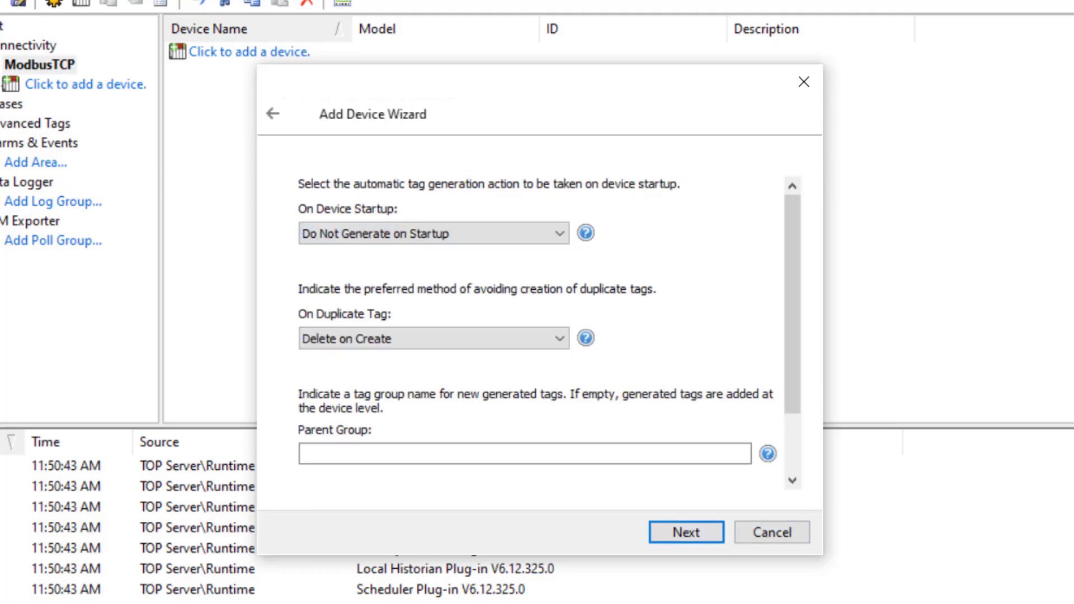
- Accept Do Not Generate on Startup, Delete on Create for duplicate tags, an empty parent group and automatically generated subgroups enabled
click(466, 235)
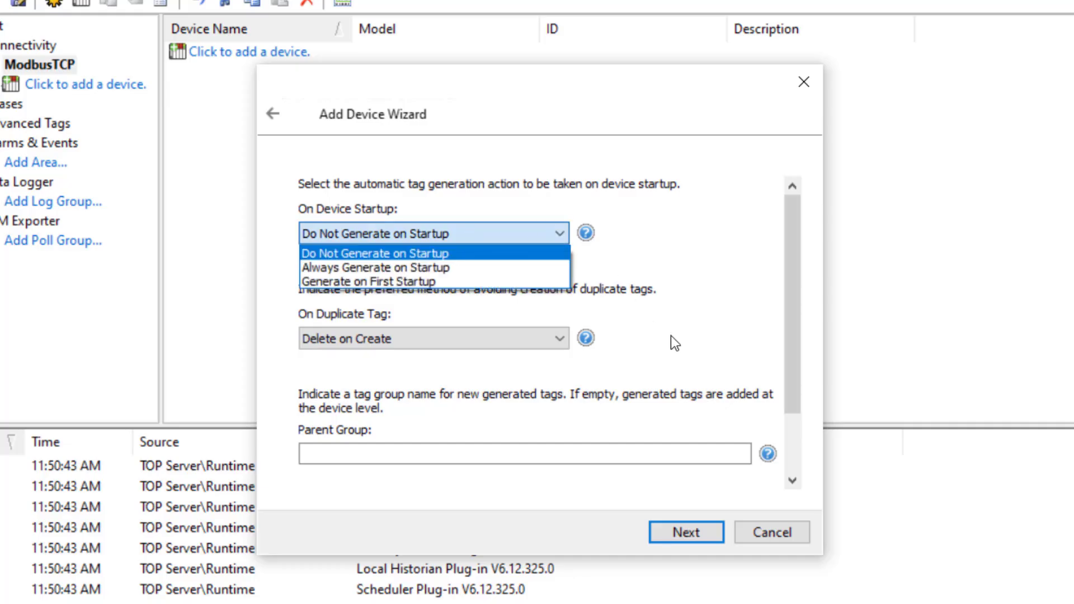
click(566, 346)
click(550, 344)
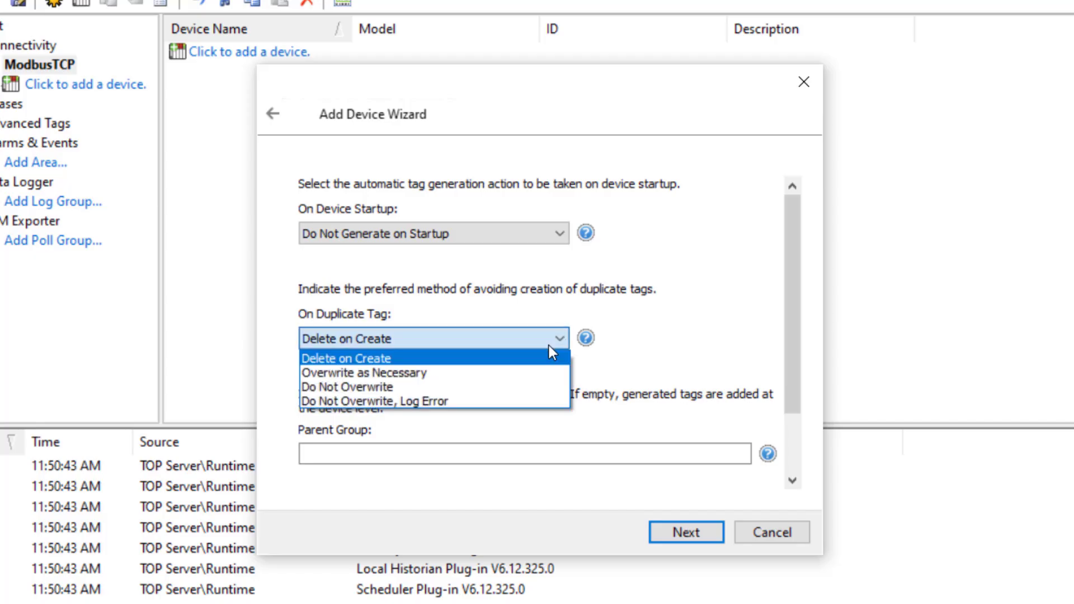
click(712, 334)
scroll(714, 341, down, 1)
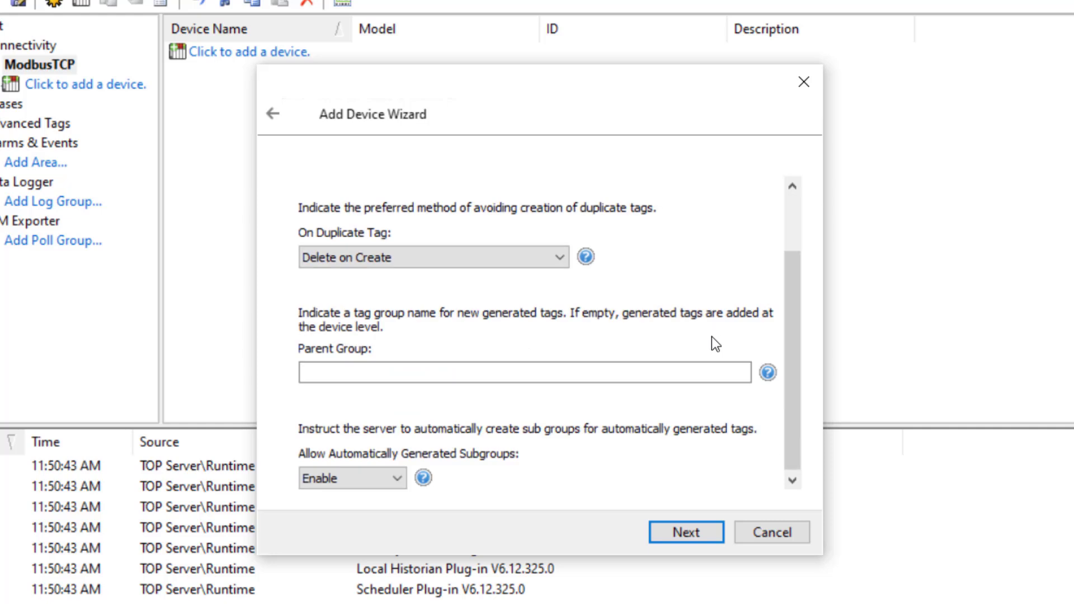
click(692, 530)
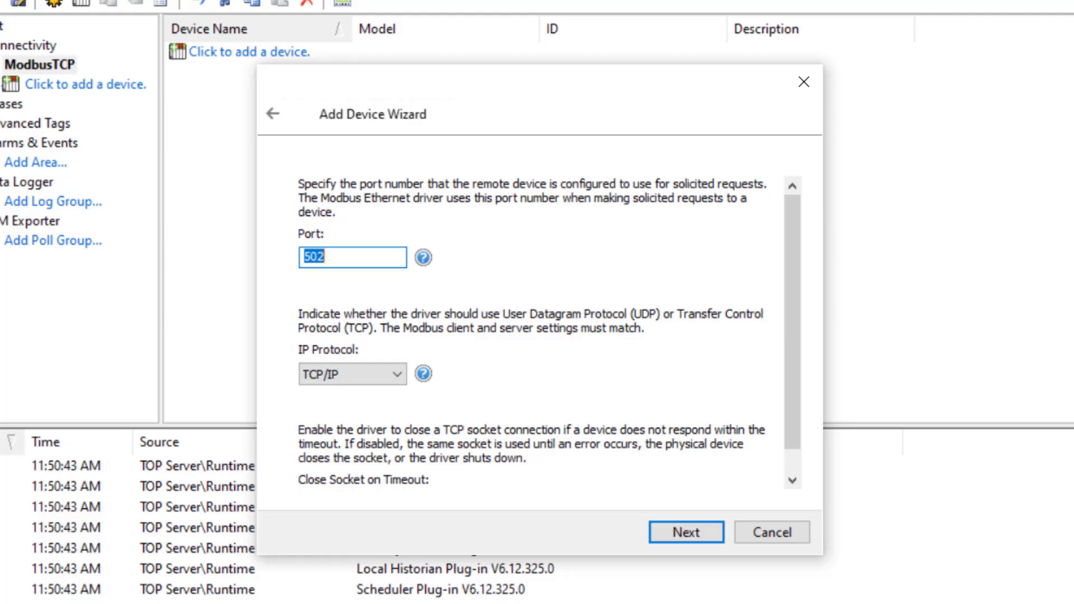
- Accept port 502 and the TCP/IP protocol for the device, with Close Socket on Timeout enabled
click(368, 373)
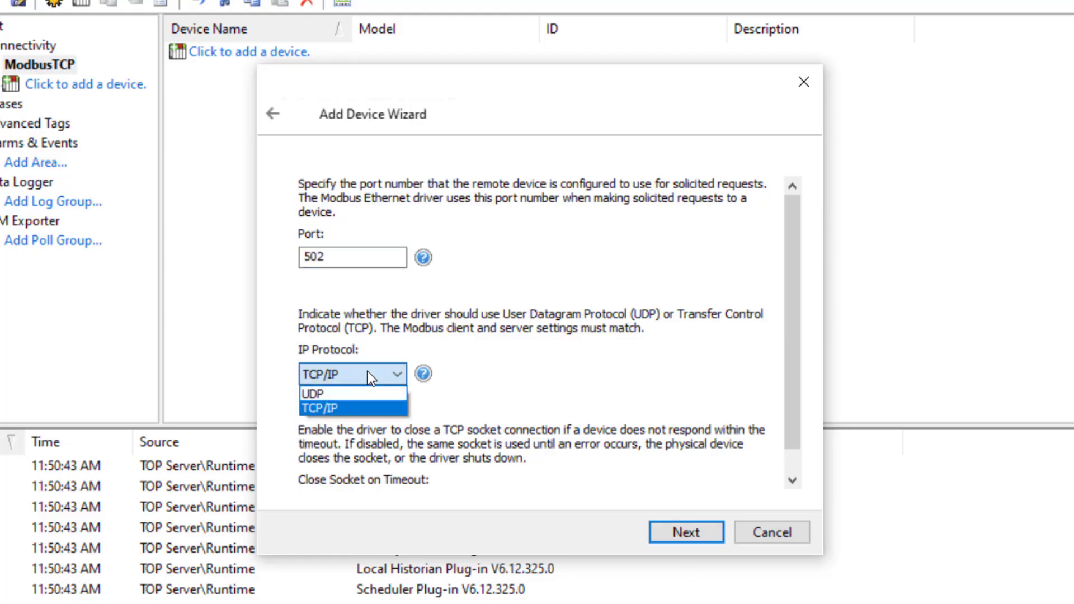
click(472, 261)
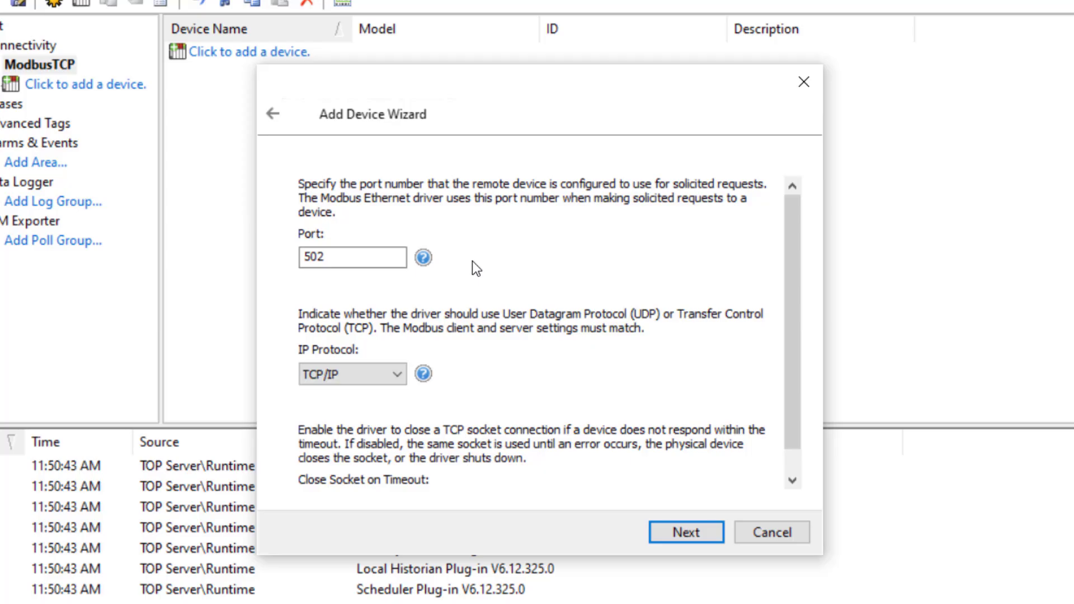
scroll(473, 261, down, 1)
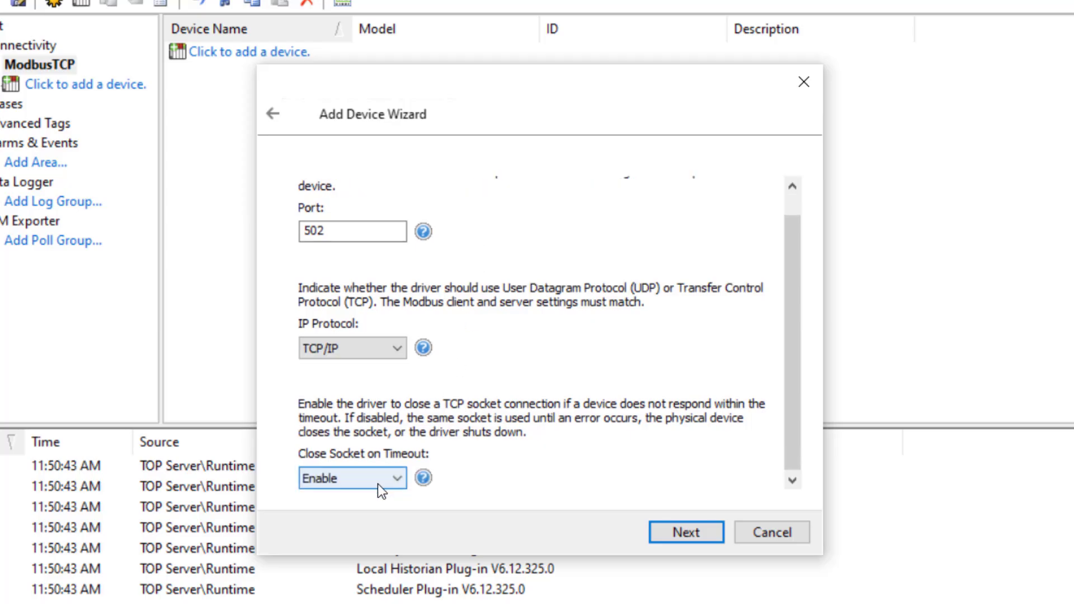
click(380, 491)
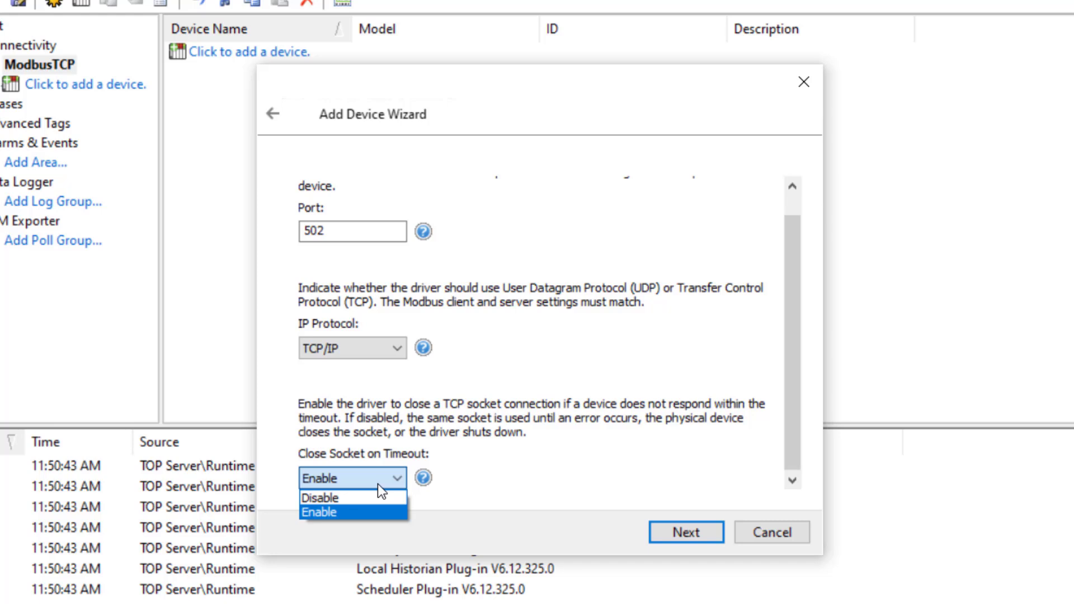
click(525, 476)
click(680, 530)
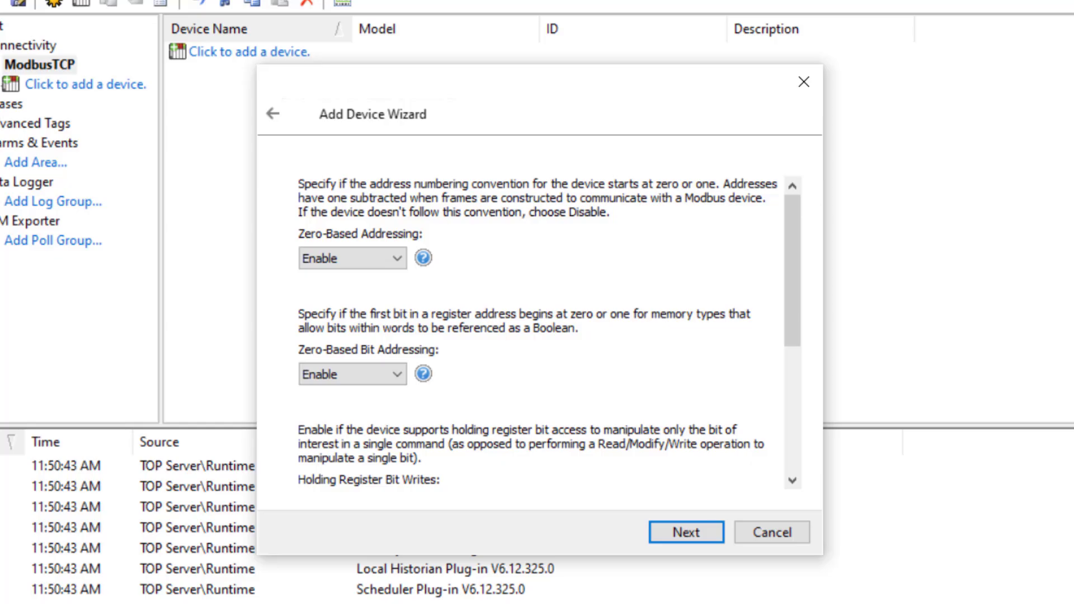
- Accept Enable for zero-based addressing, zero-based bit addressing, holding register bit writes, Modbus Function 06 and Modbus Function 05
click(352, 258)
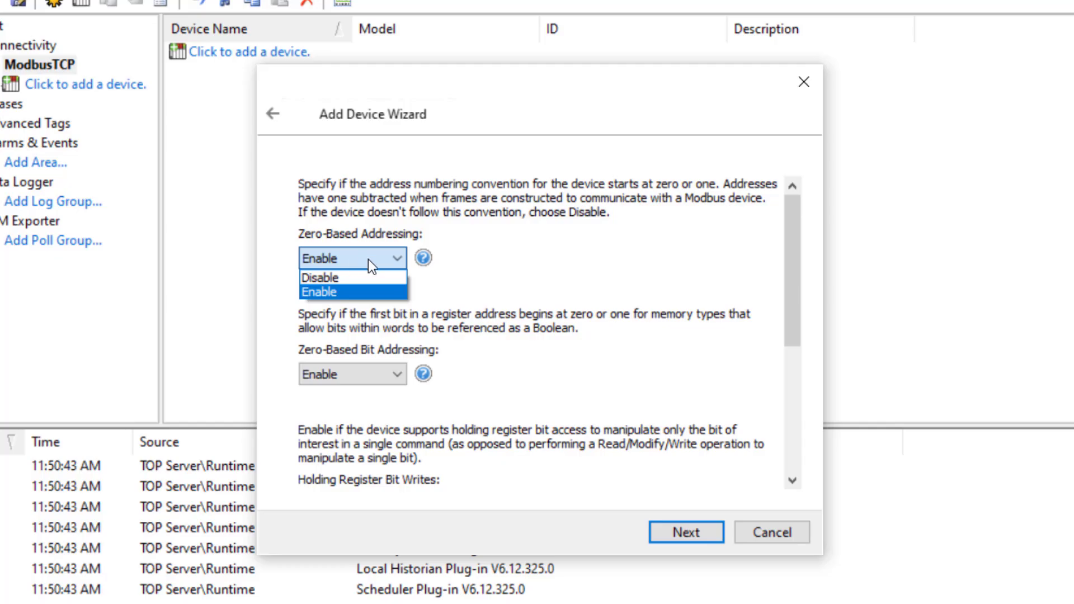
click(393, 379)
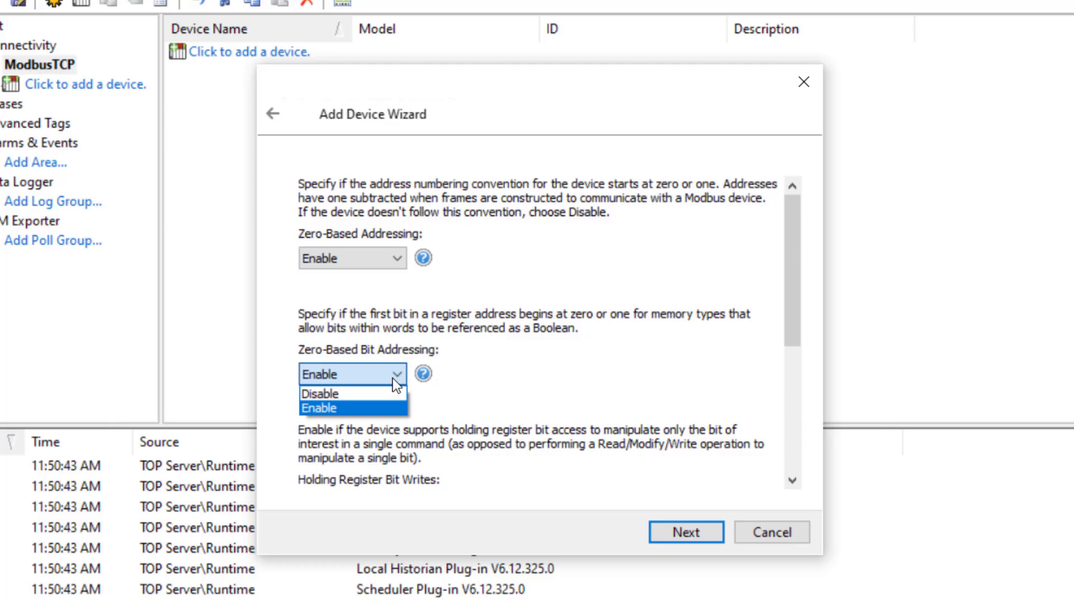
drag(800, 334, 798, 448)
click(376, 249)
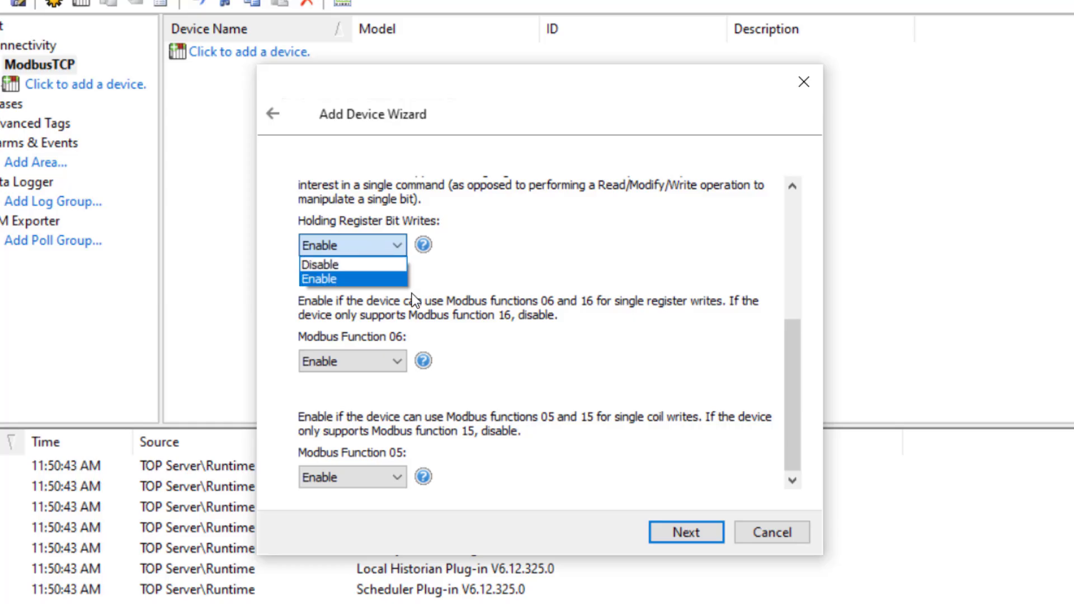
click(388, 366)
click(391, 366)
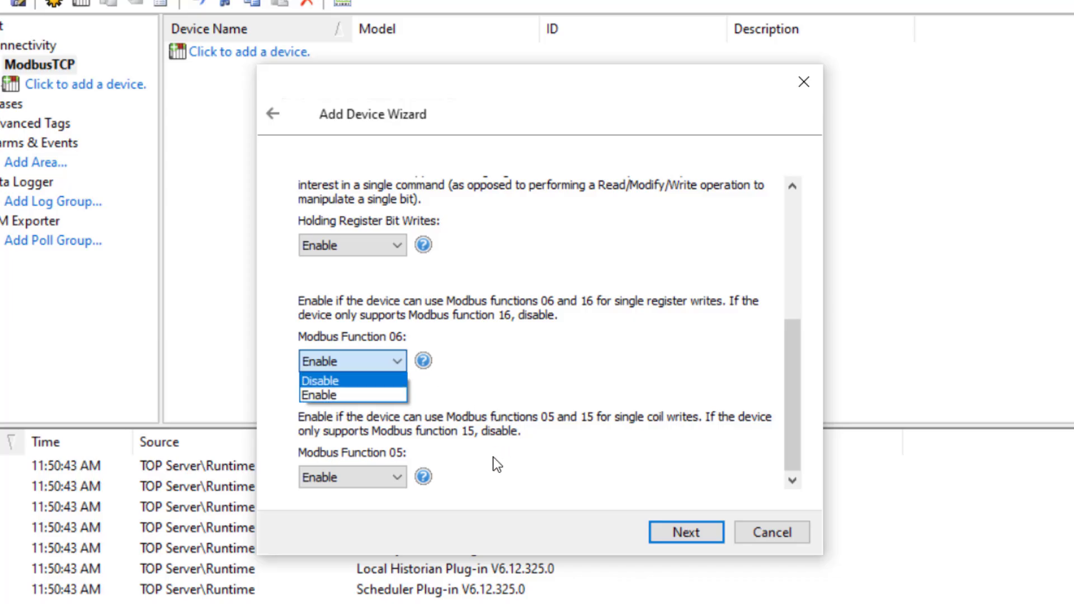
click(388, 481)
click(388, 482)
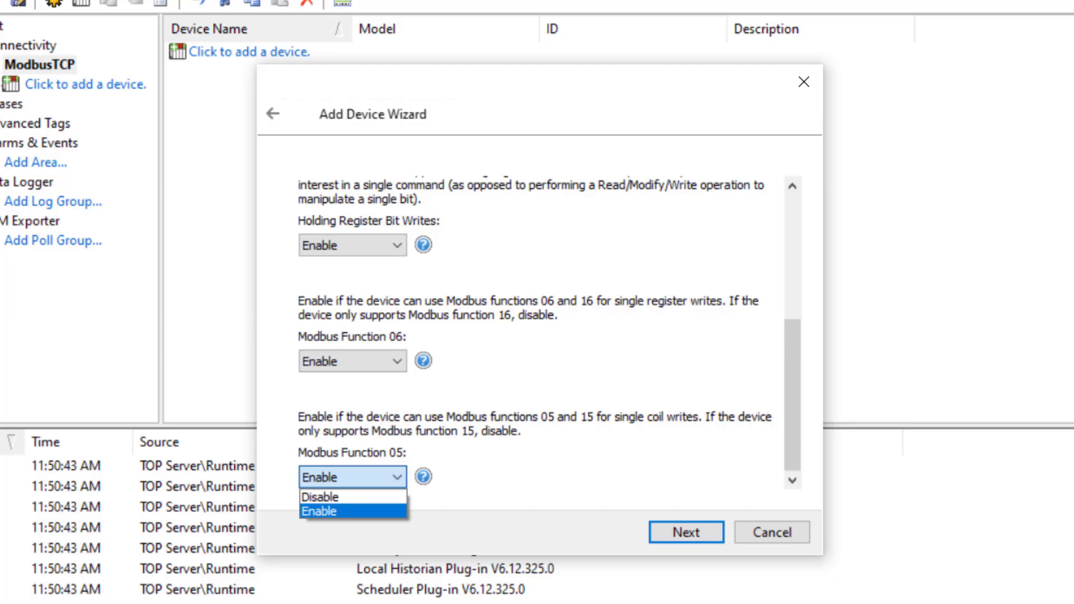
click(679, 481)
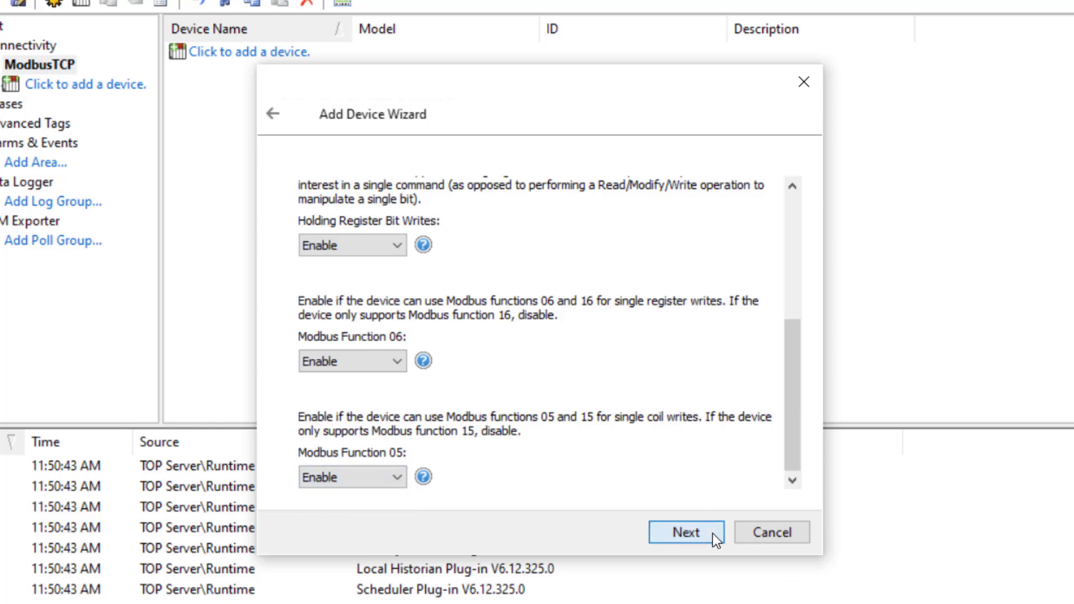
click(686, 539)
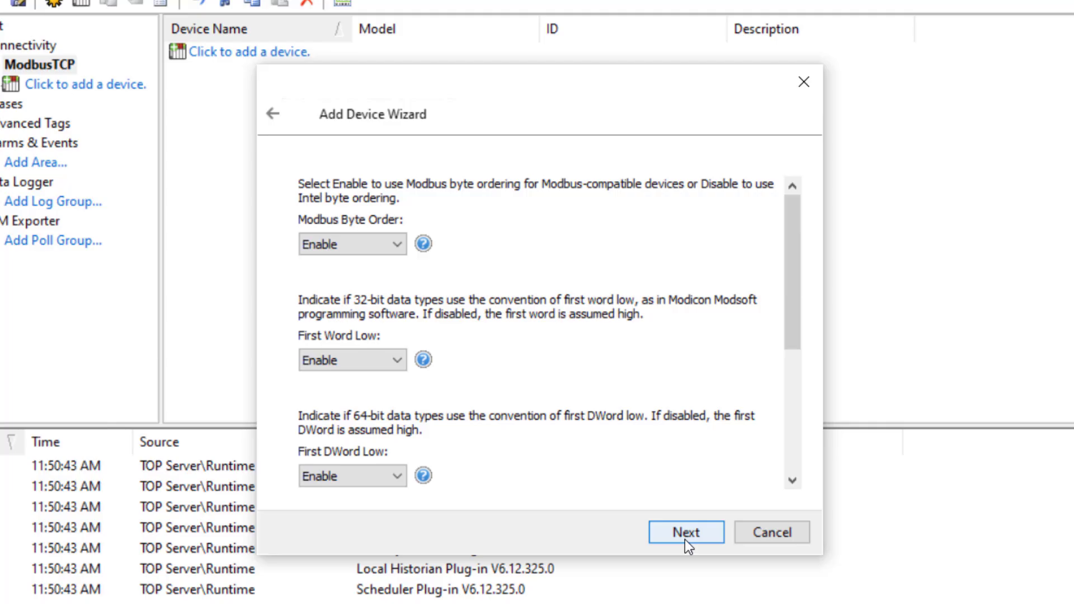
- Accept Enable for Modbus Byte Order, First Word Low and First DWord Low, and Disable for Modicon Bit Order and Treat Longs as Decimals
click(372, 244)
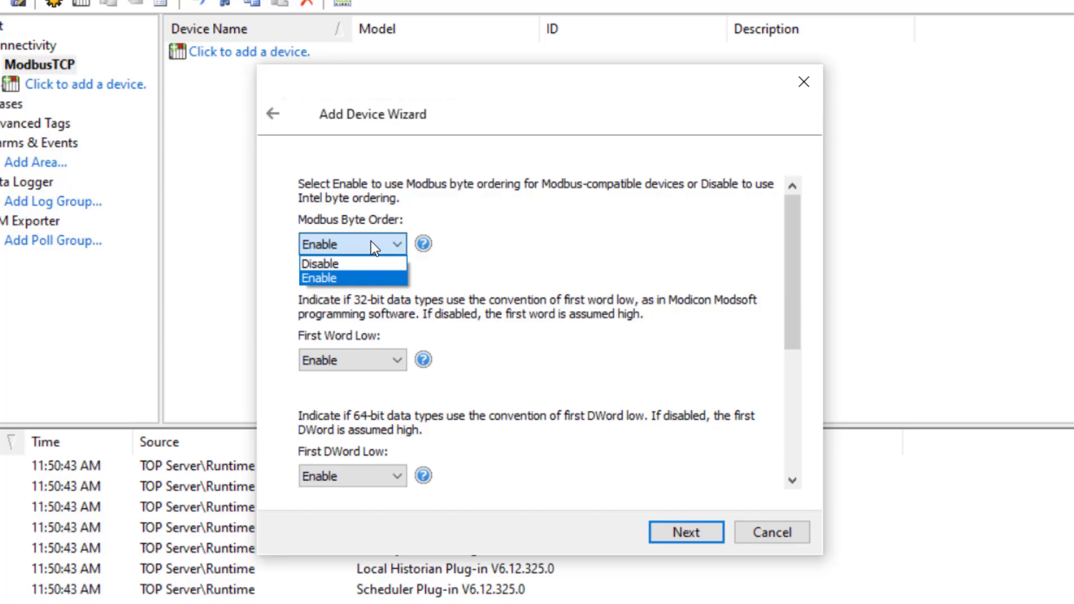
click(538, 249)
click(338, 359)
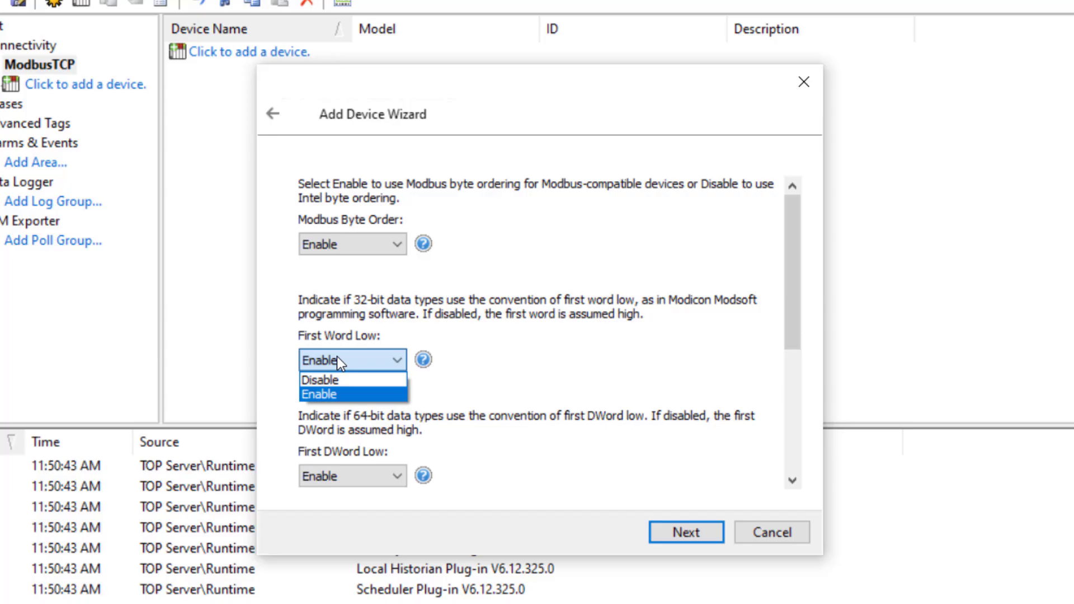
click(559, 367)
drag(796, 317, 799, 456)
click(348, 235)
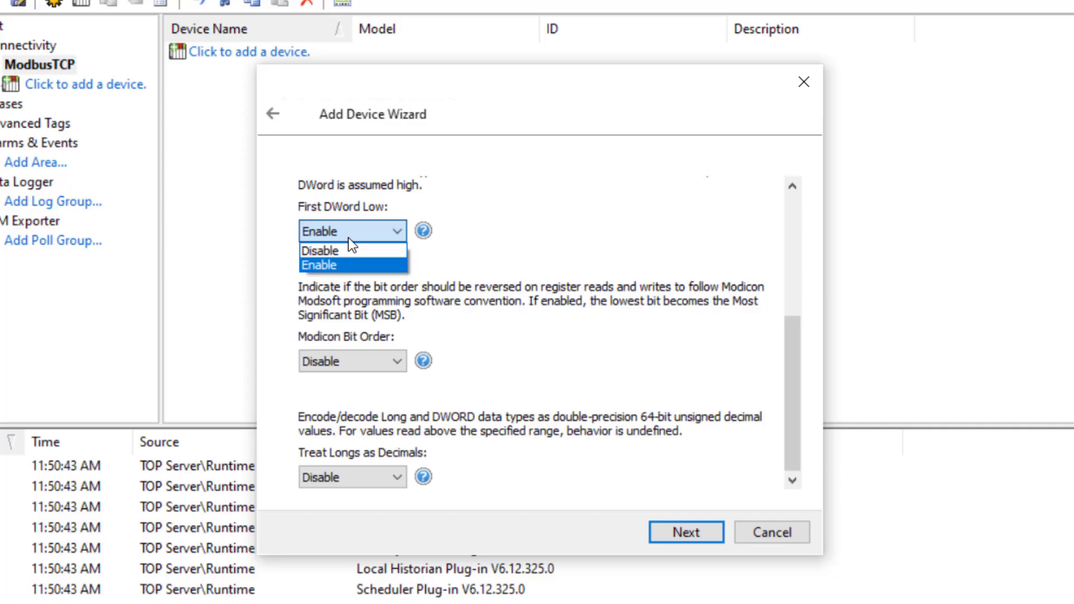
click(430, 360)
click(403, 360)
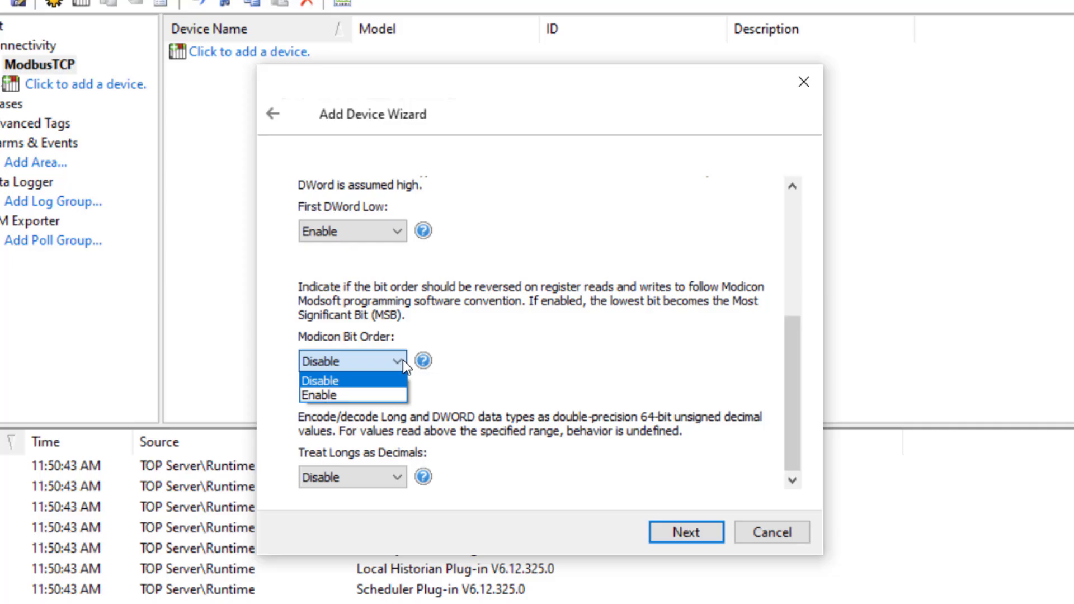
click(559, 363)
click(374, 476)
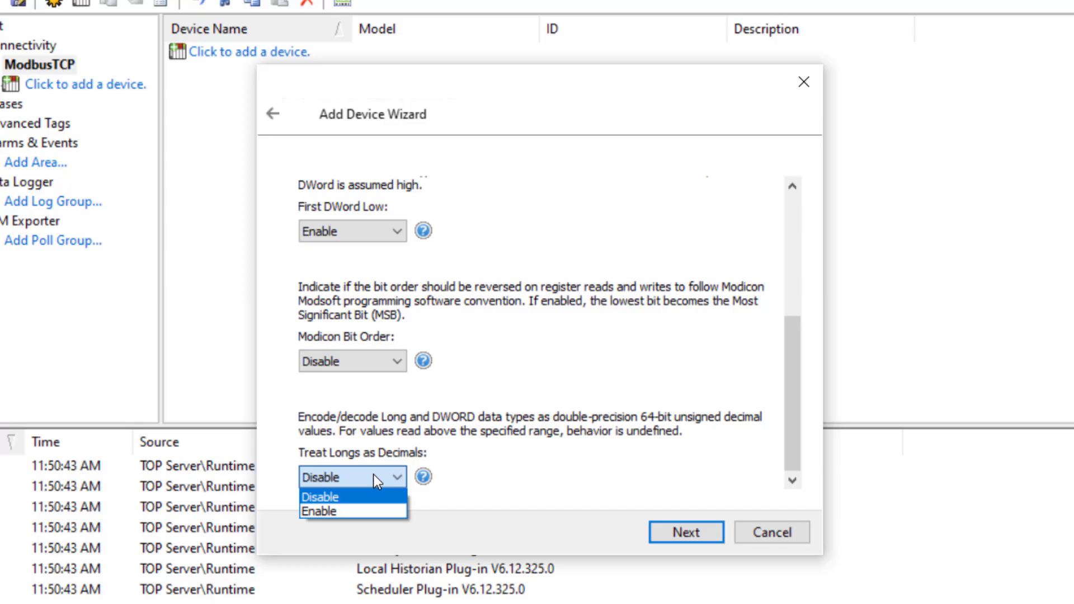
click(374, 474)
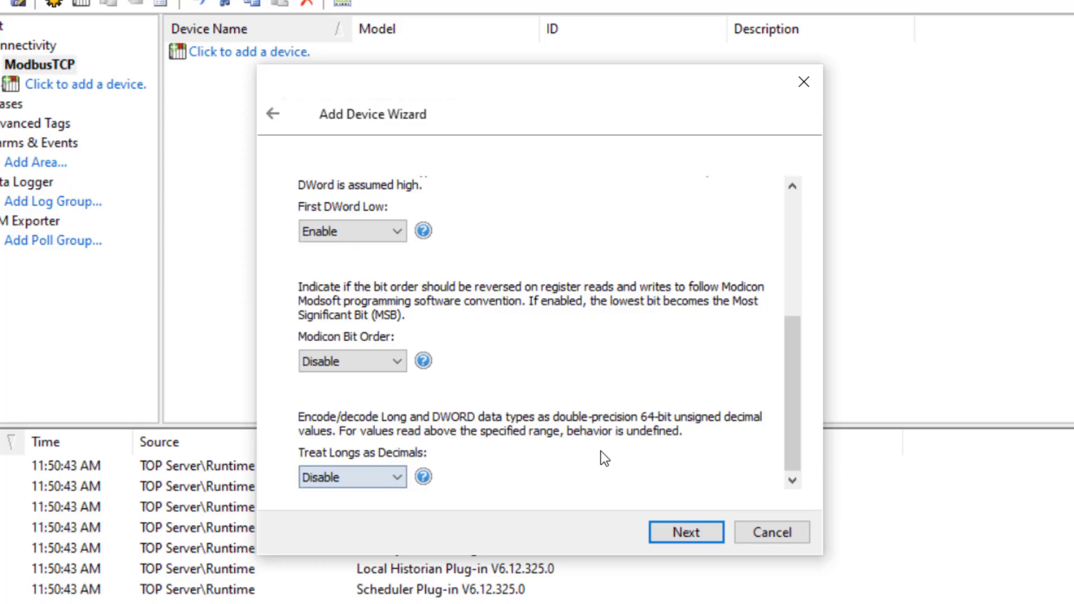
click(686, 533)
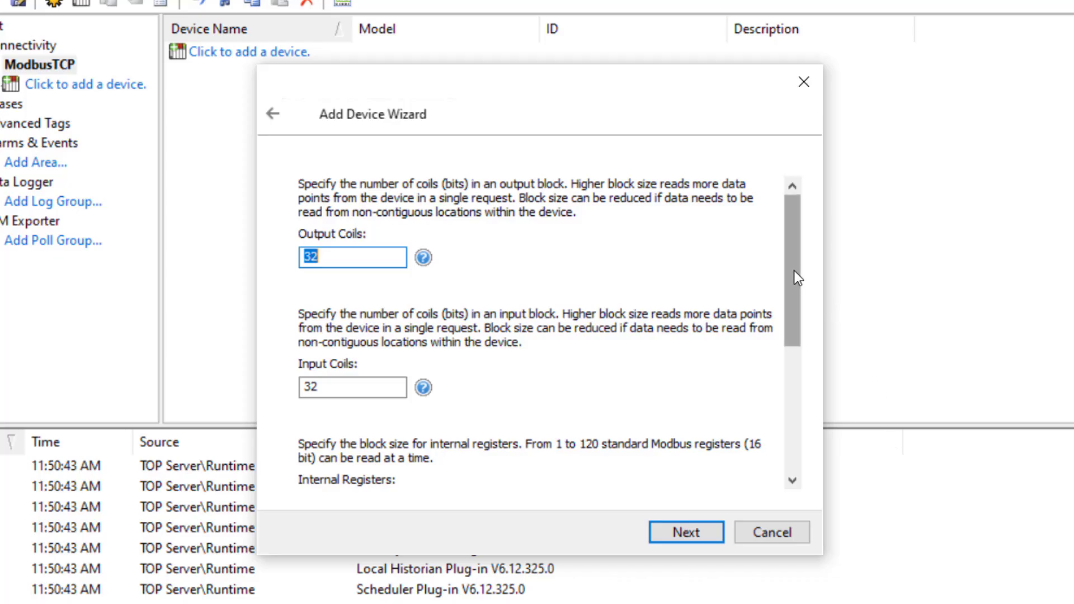
- Accept block sizes of 32 for output coils, input coils, internal registers and holding registers, with Block Read Strings set to Disable
drag(795, 269, 776, 399)
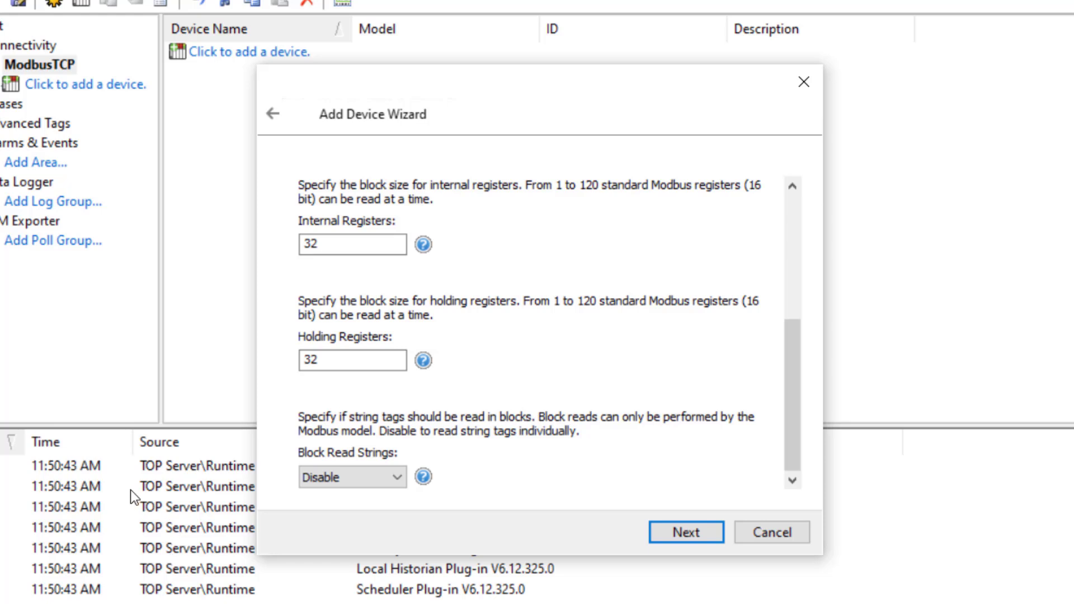
click(348, 473)
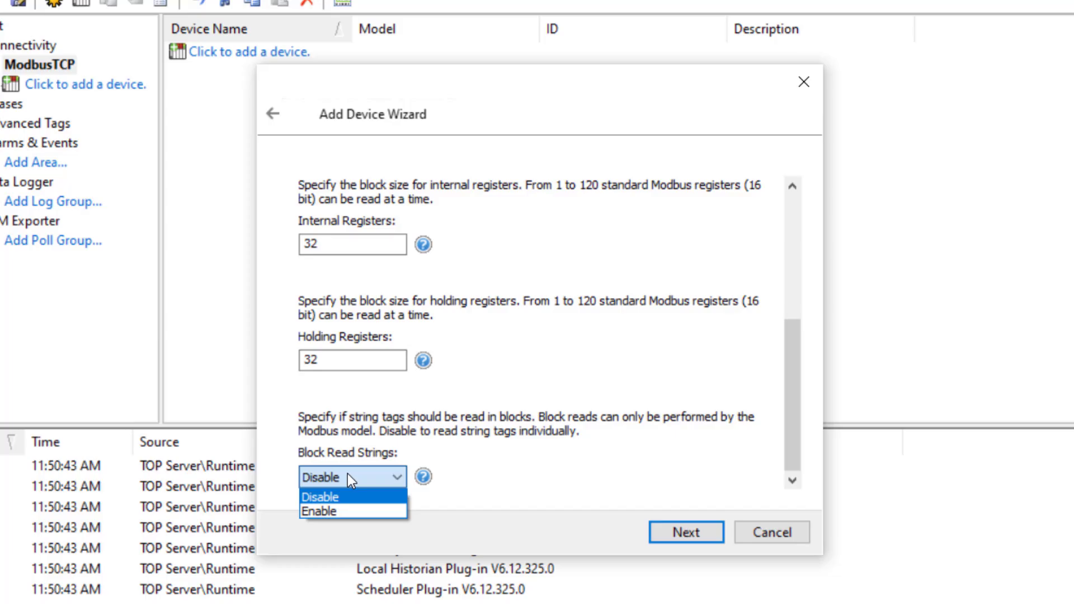
click(674, 512)
click(686, 528)
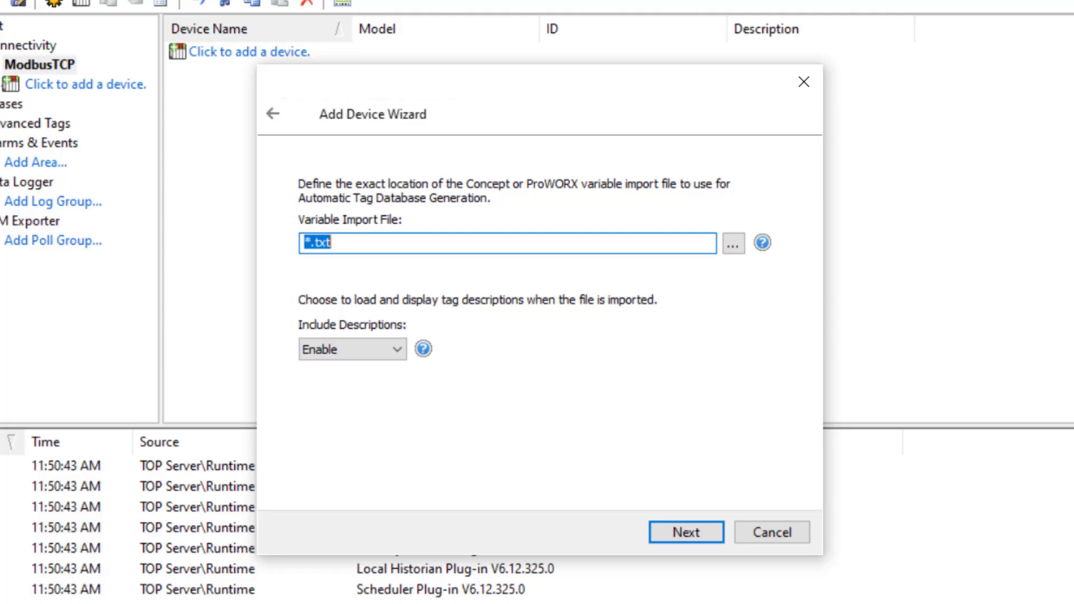
- Accept the *.txt variable import file with descriptions included, and keep Deactivate Tags on Illegal Address set to Enable
click(678, 536)
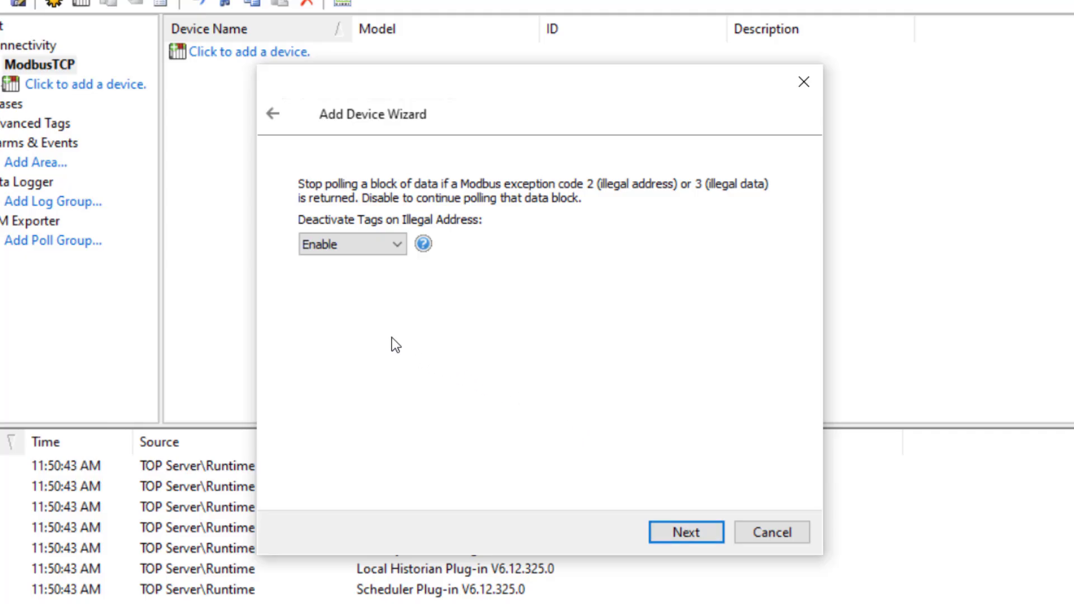
click(361, 239)
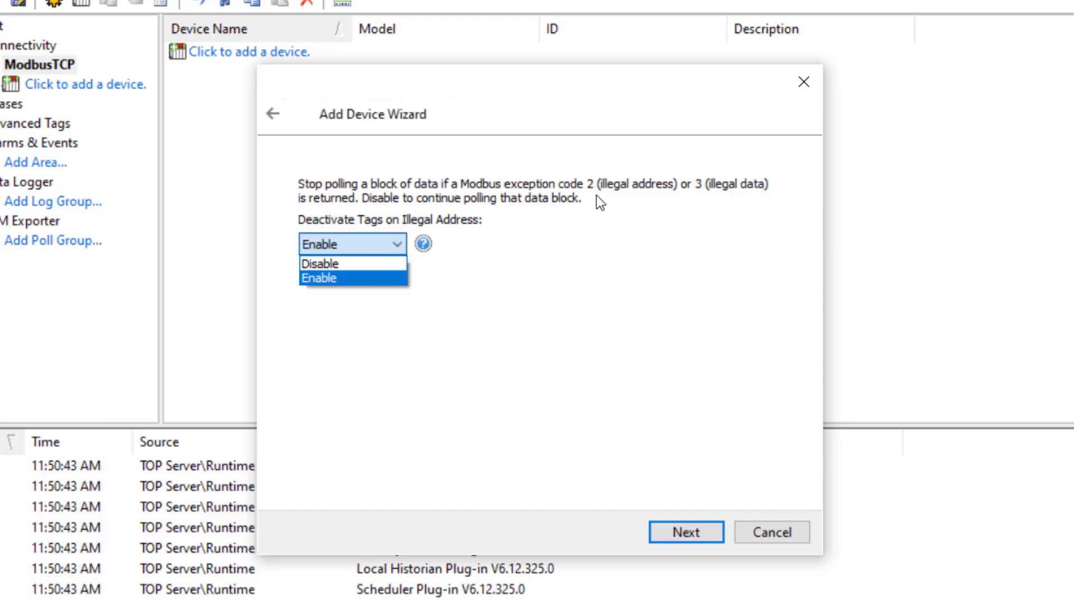
click(532, 348)
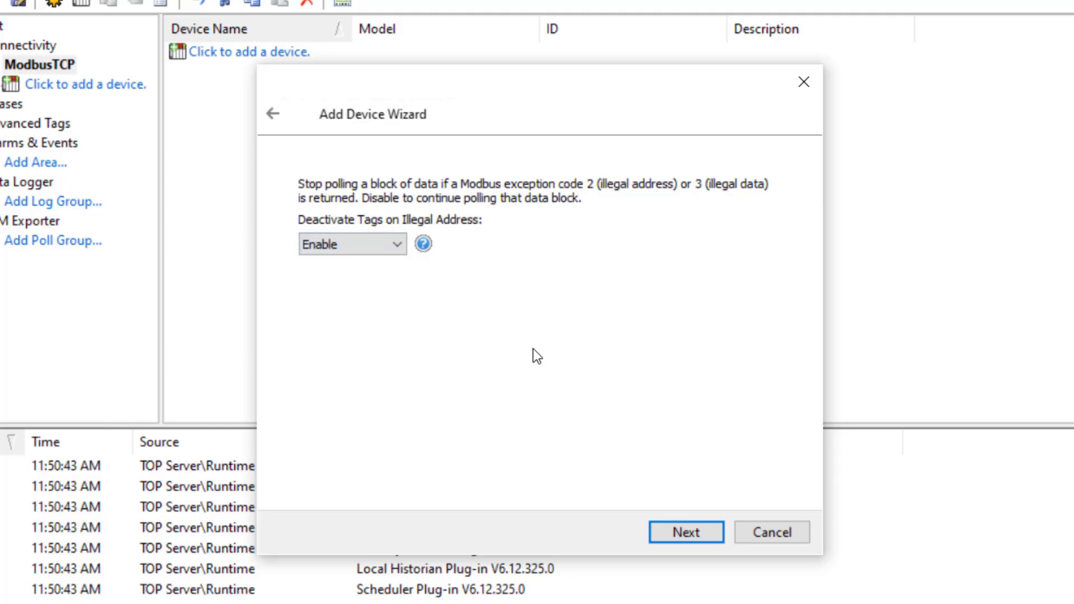
click(697, 535)
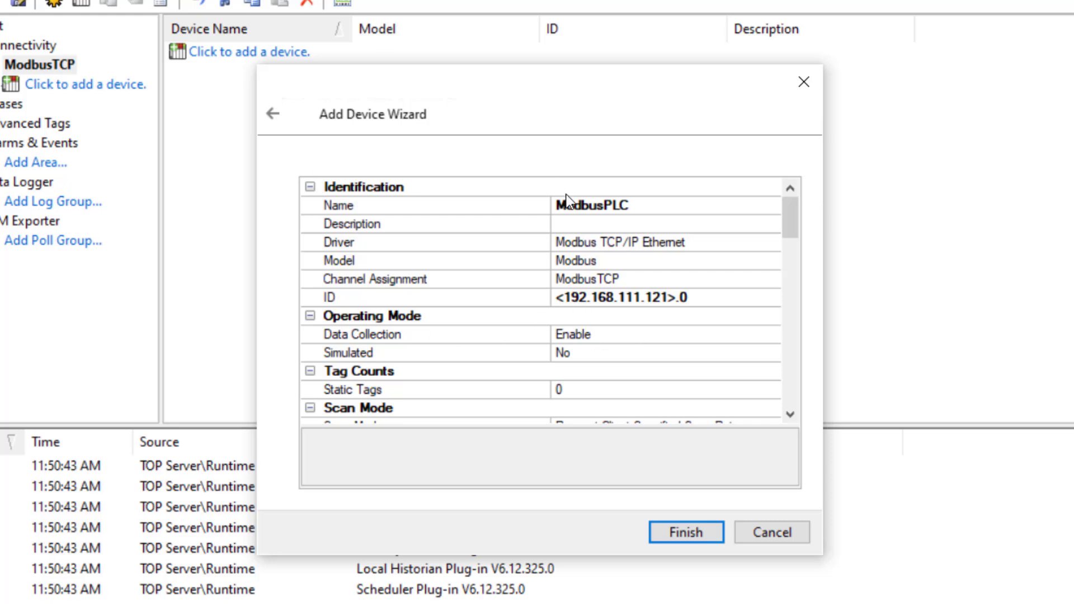
- Review the ModbusPLC settings summary and finish creating the device
scroll(711, 314, down, 9)
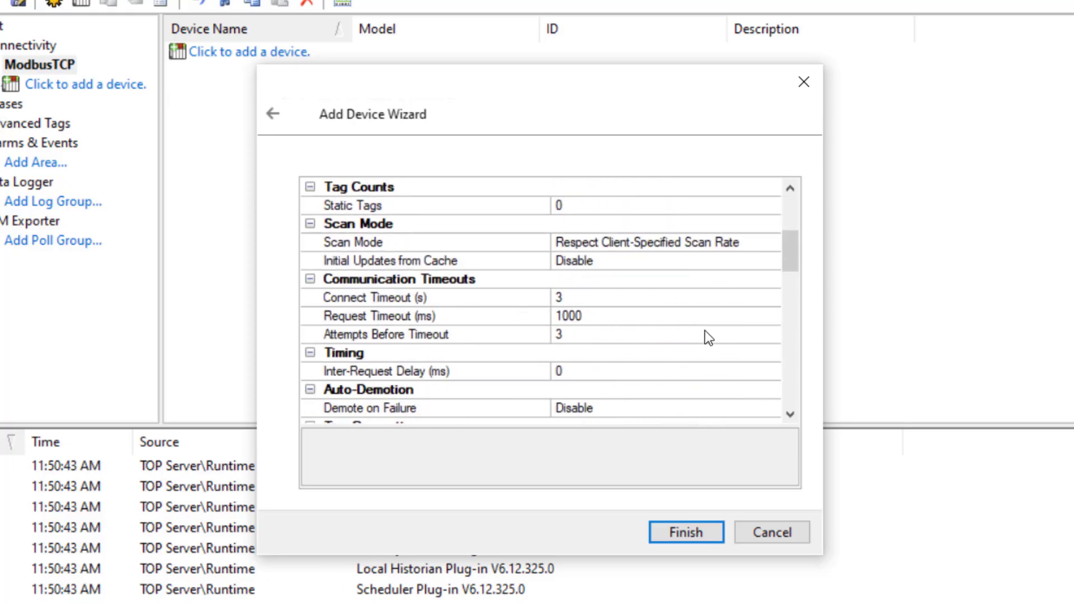
scroll(690, 366, down, 2)
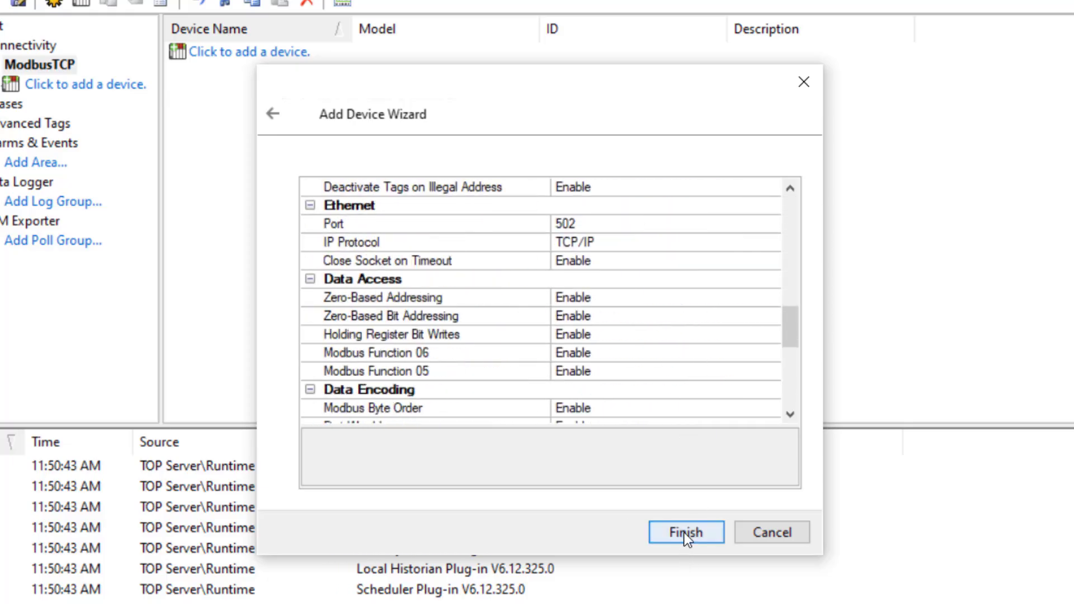
click(684, 532)
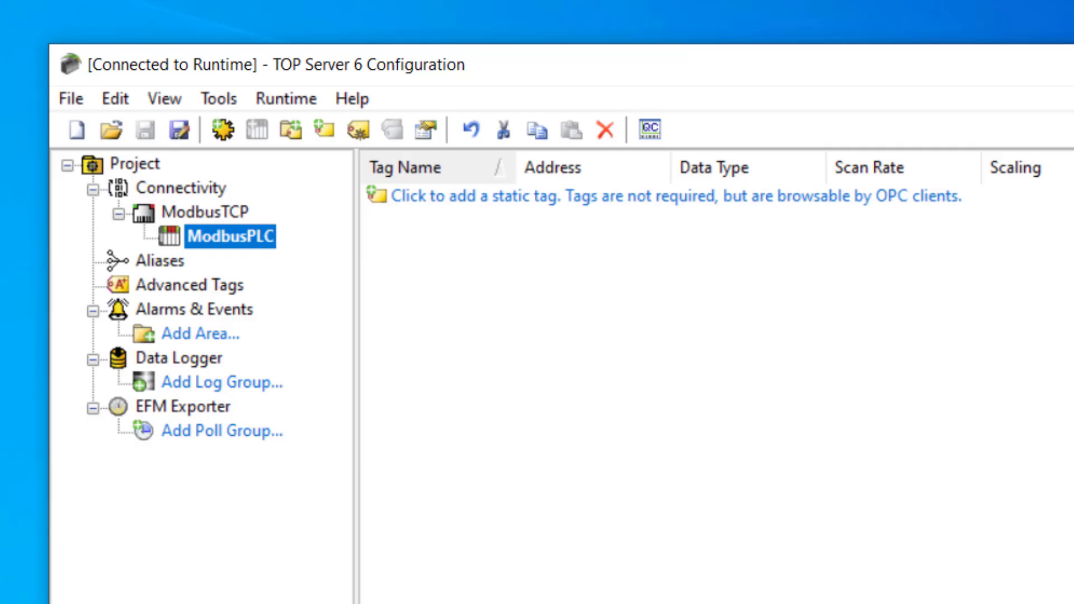
- Examine the Tag Generation properties of the ModbusPLC device, including the option to create tags, without changing anything
right_click(203, 238)
click(430, 526)
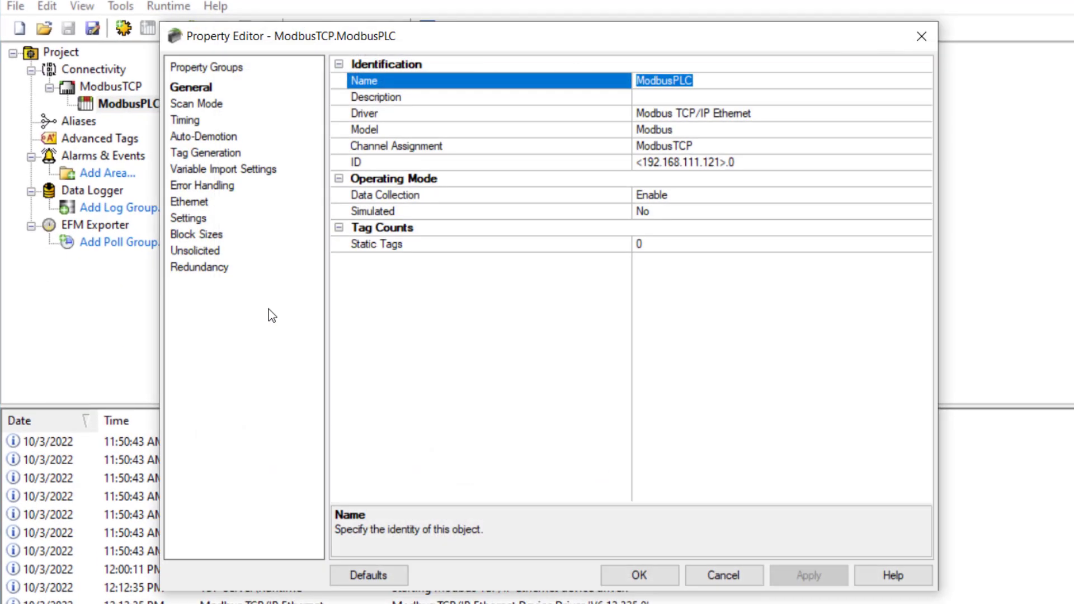
click(223, 155)
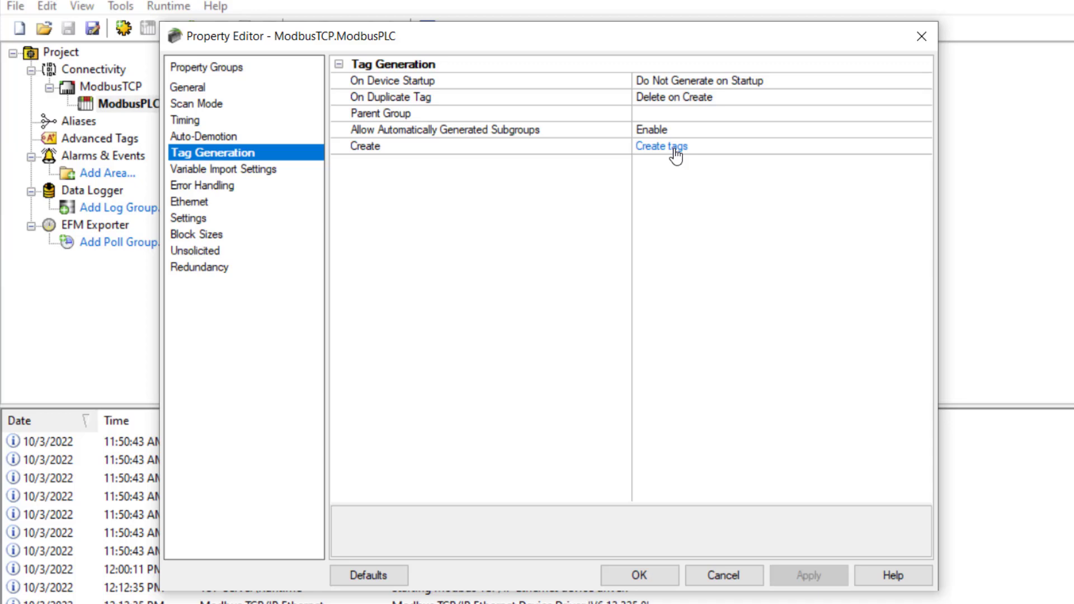
click(921, 36)
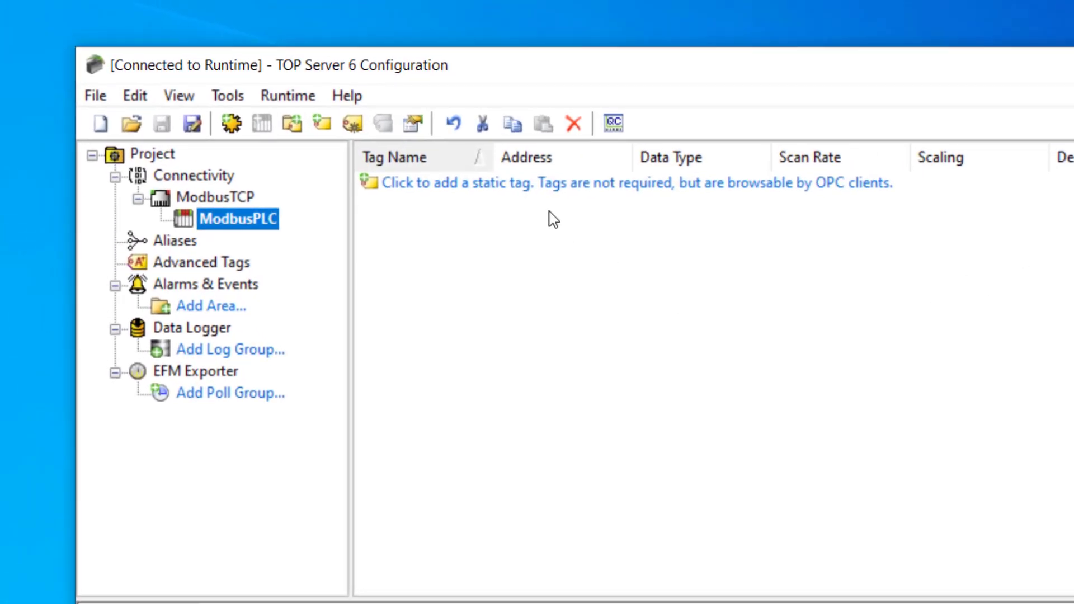
- Begin a new static tag on ModbusPLC with the name TestTag and the address 4001
click(500, 185)
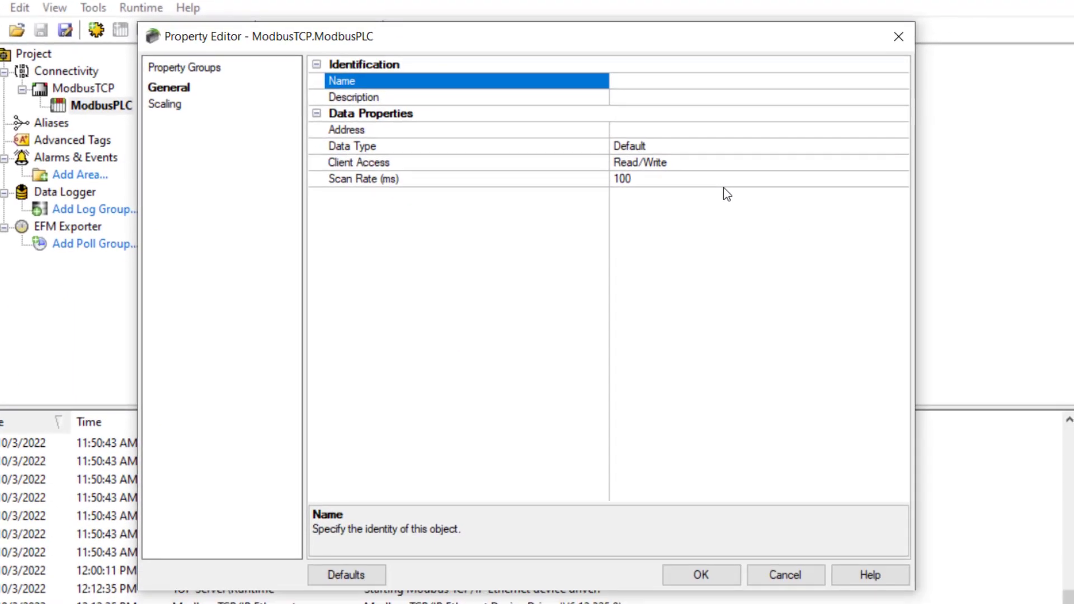
text(TestTag)
click(626, 130)
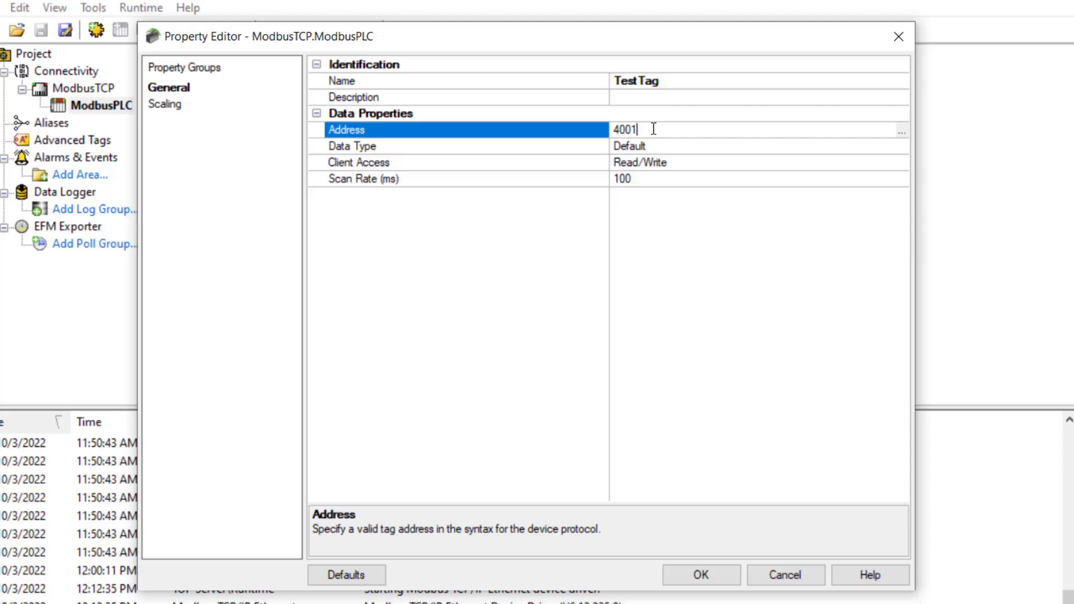
- Examine the address hints for the tag and read the driver's Modbus Addressing help topic
click(901, 131)
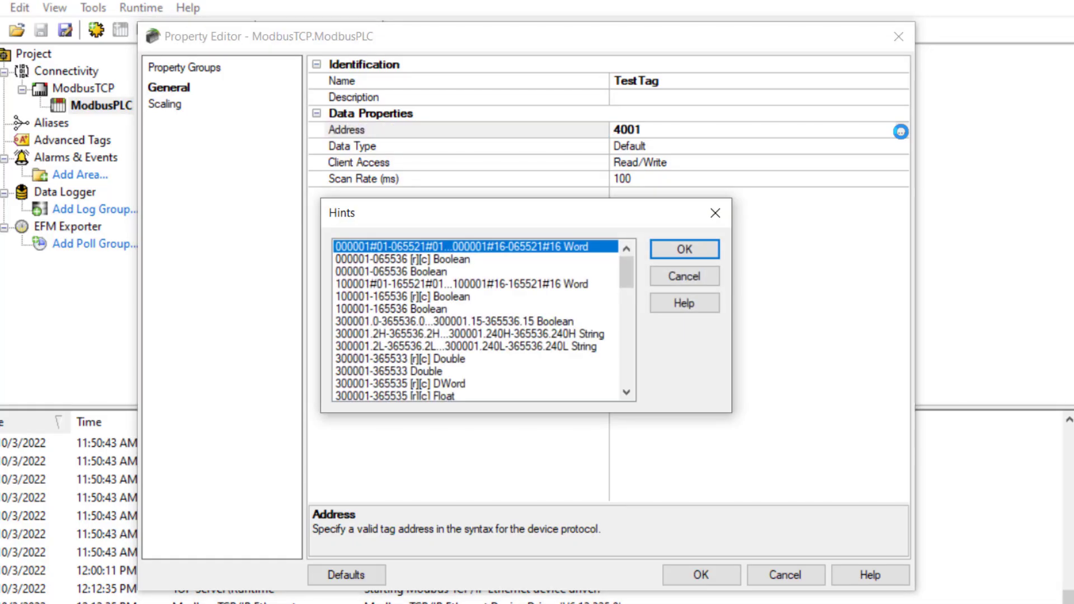
click(708, 306)
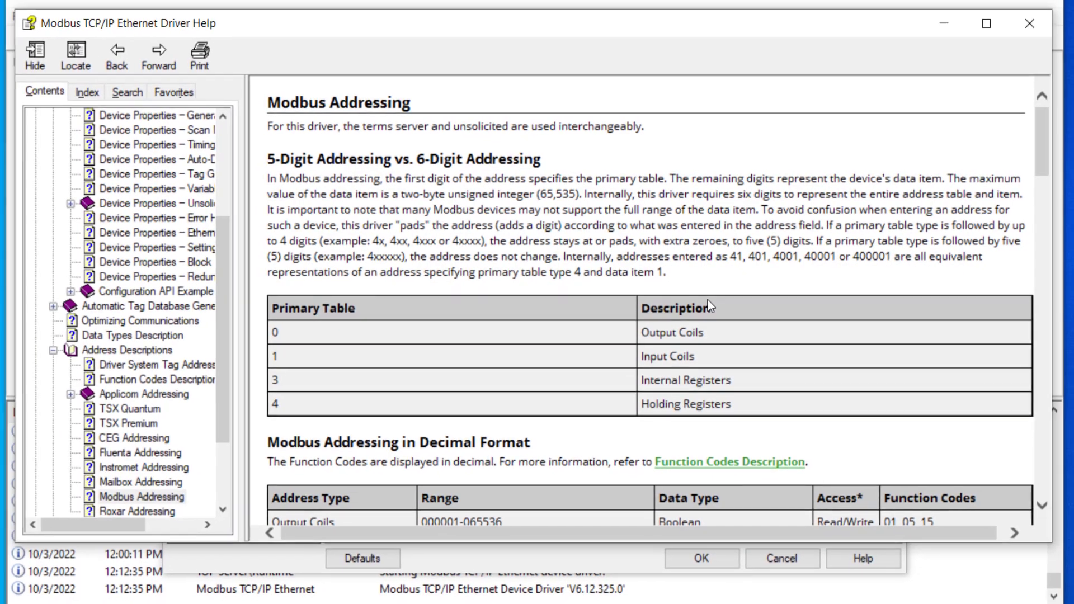
scroll(707, 302, down, 5)
scroll(709, 305, down, 15)
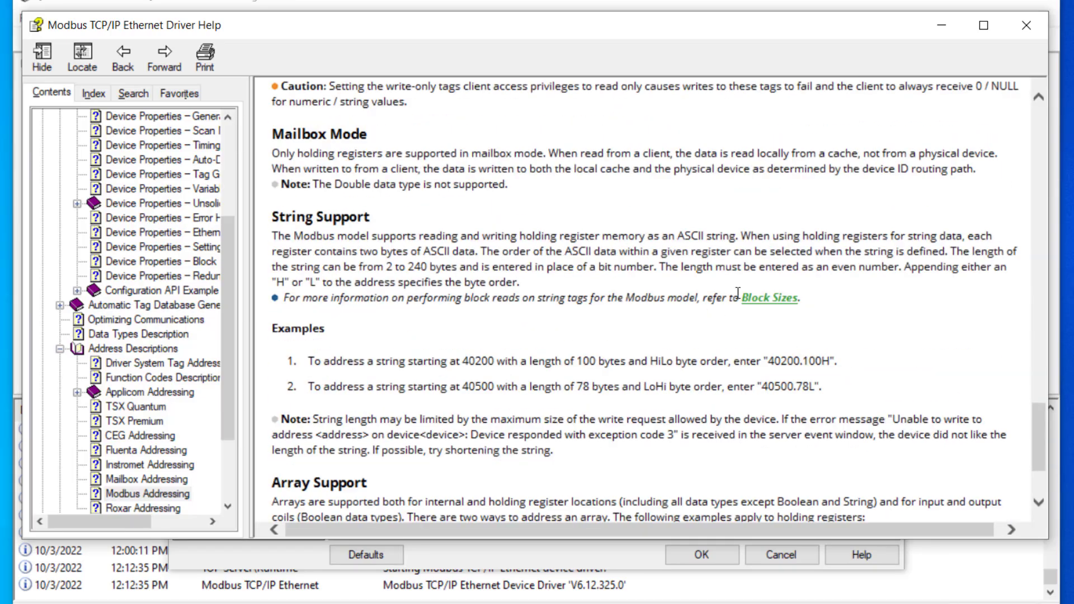
click(941, 33)
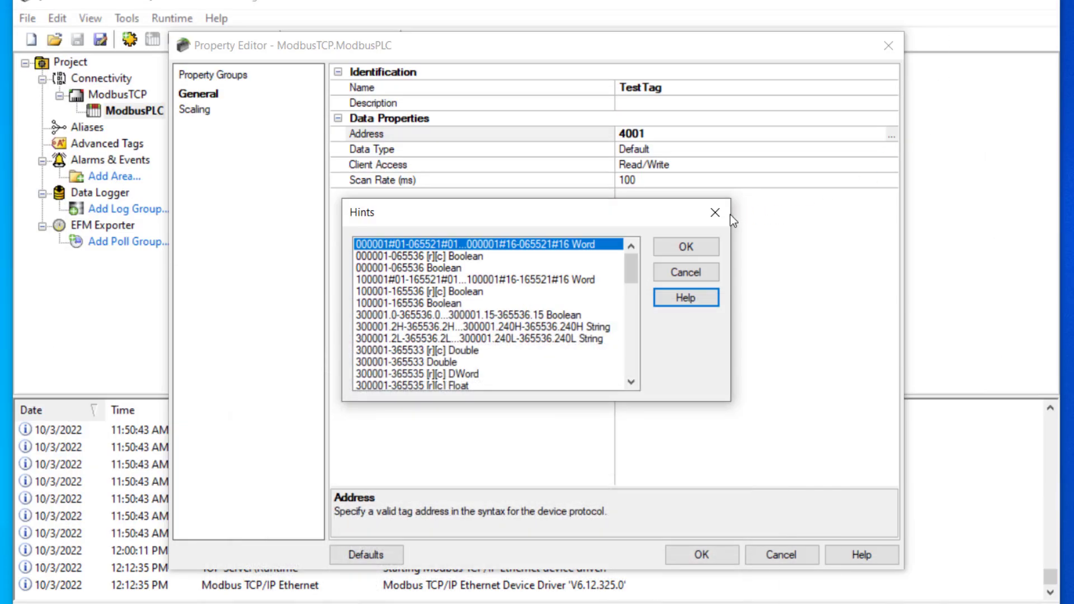
key(Escape)
- Save TestTag with the Default data type, Read/Write access and a 100 ms scan rate, and launch OPC Quick Client
click(710, 561)
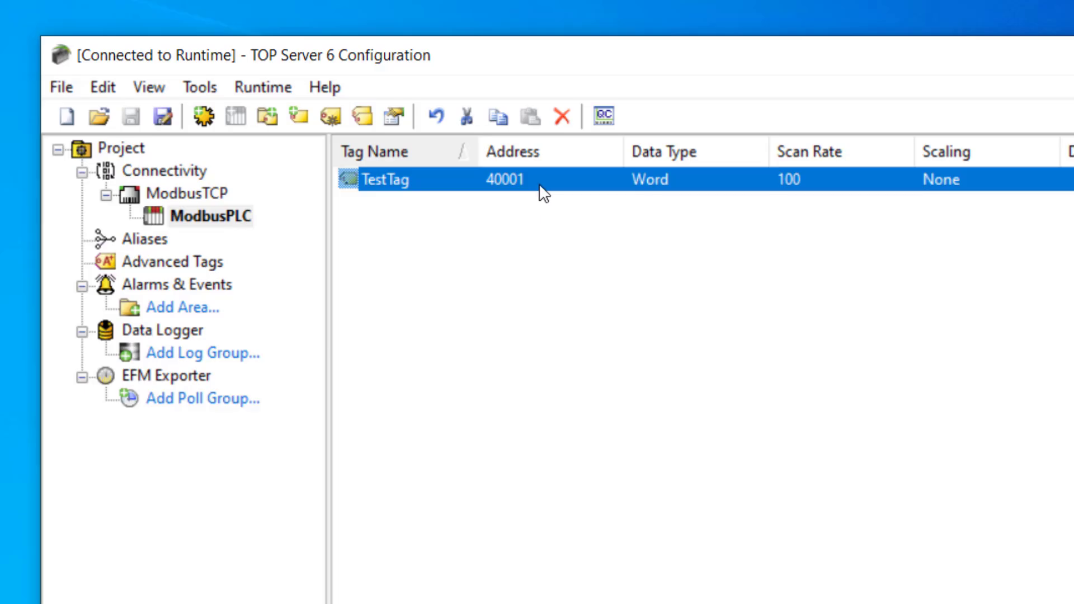
click(607, 114)
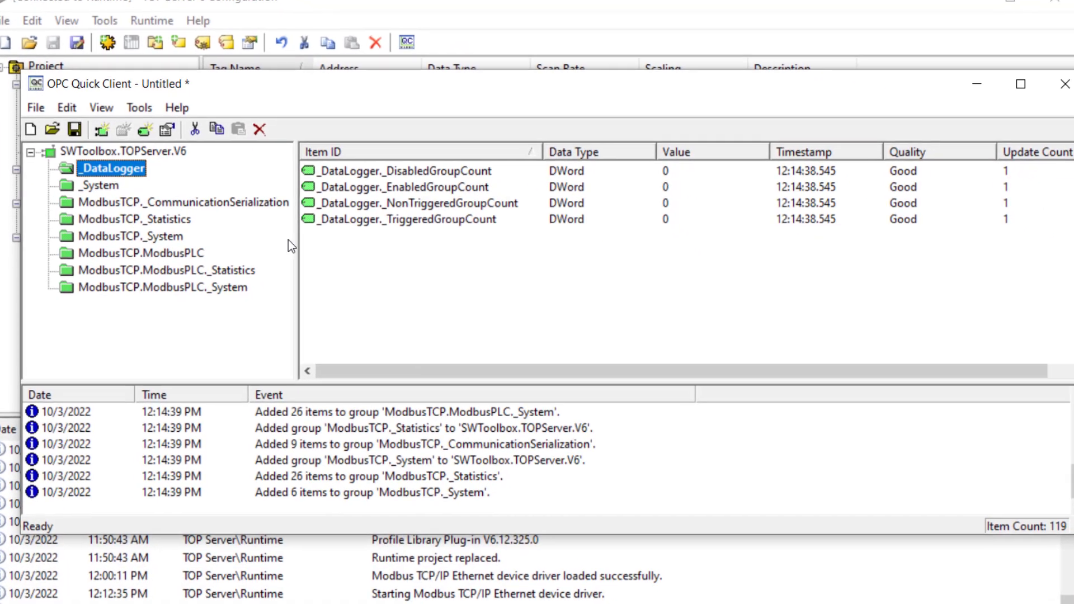
- Check the value and quality of TestTag in the ModbusTCP.ModbusPLC group, and minimize OPC Quick Client
click(157, 250)
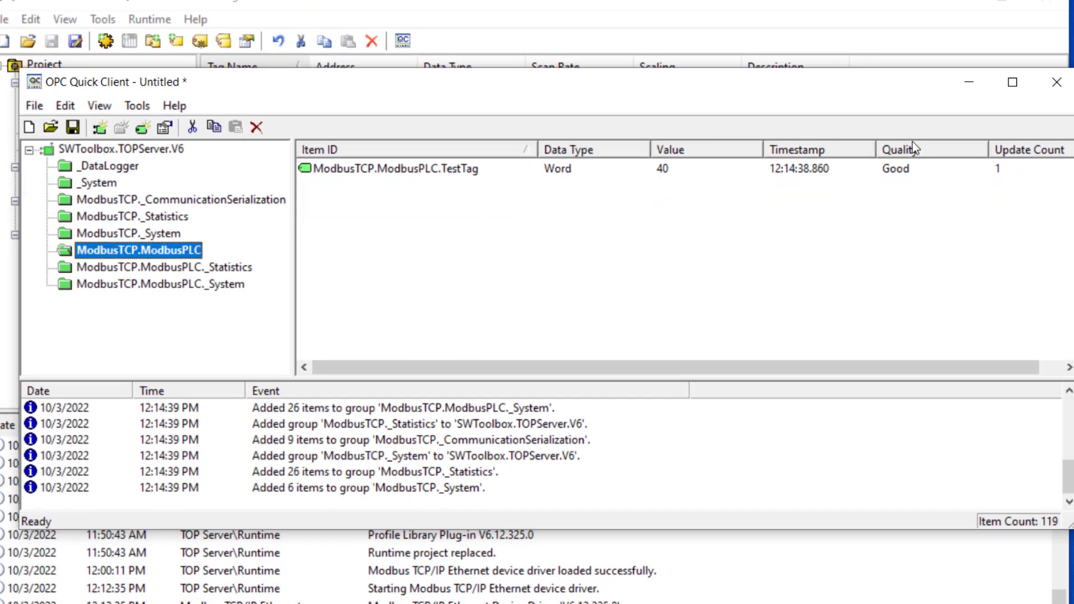
click(971, 82)
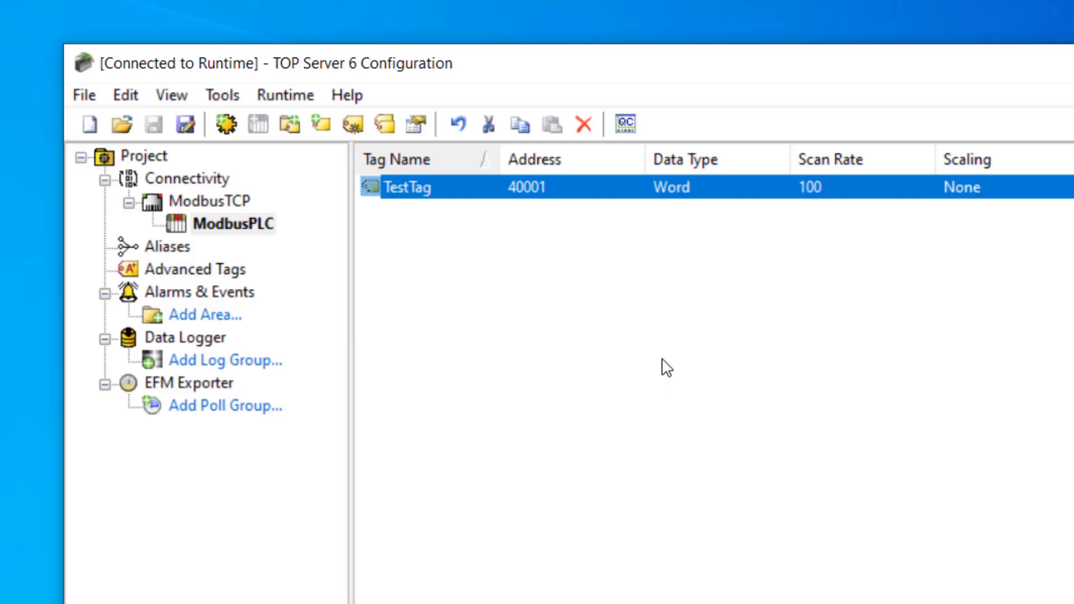
- View the CSV export options for the ModbusPLC device without saving, and examine the tag columns of the ModbusPLC CSV file in Excel
right_click(264, 222)
click(452, 330)
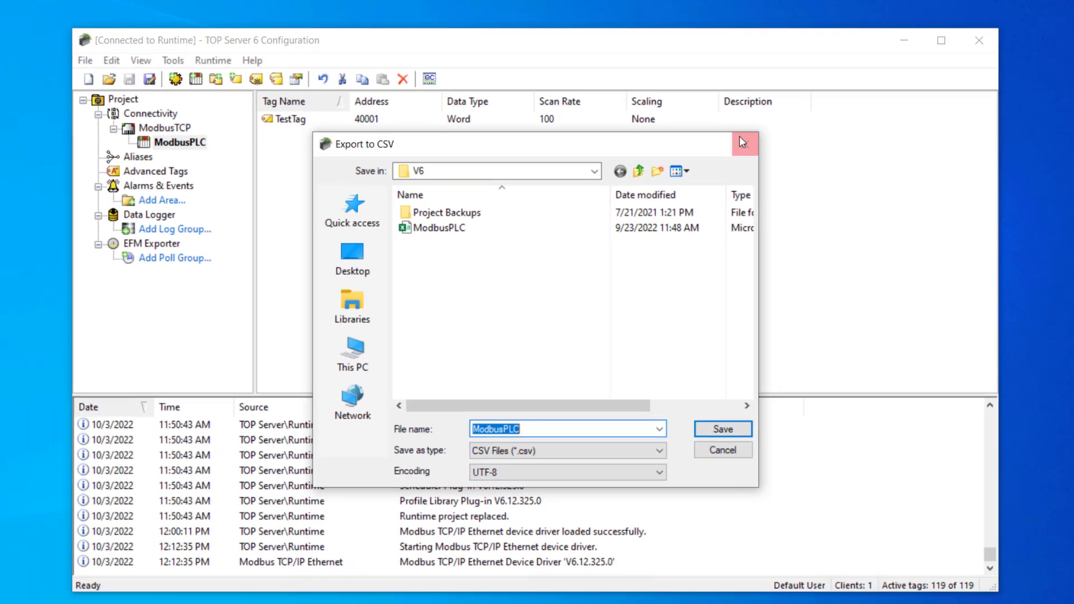
click(814, 92)
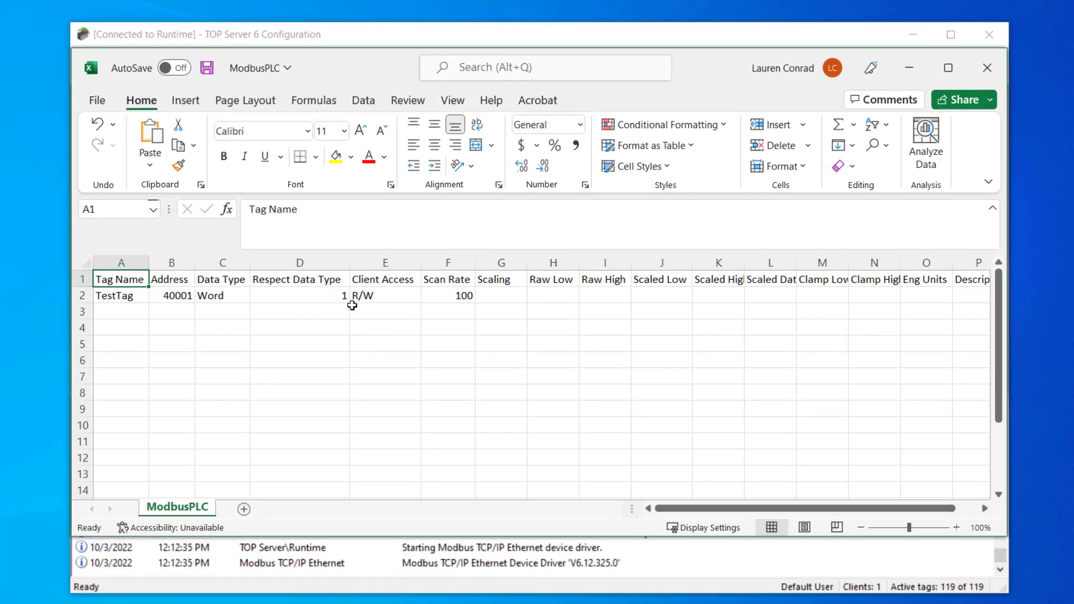
click(907, 76)
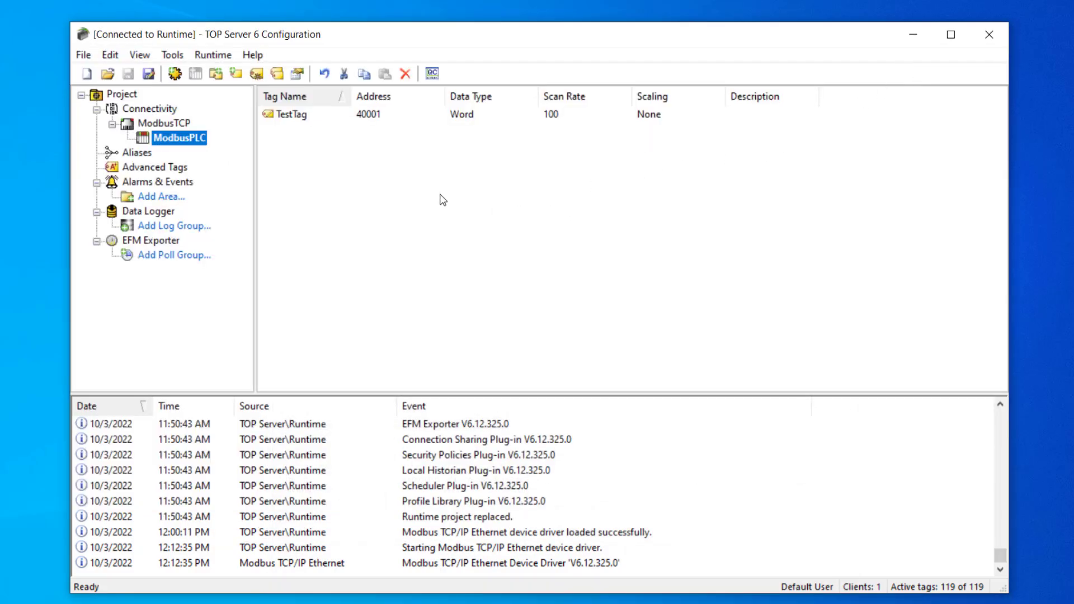
- Delete the static tag TestTag from the ModbusPLC device
click(307, 117)
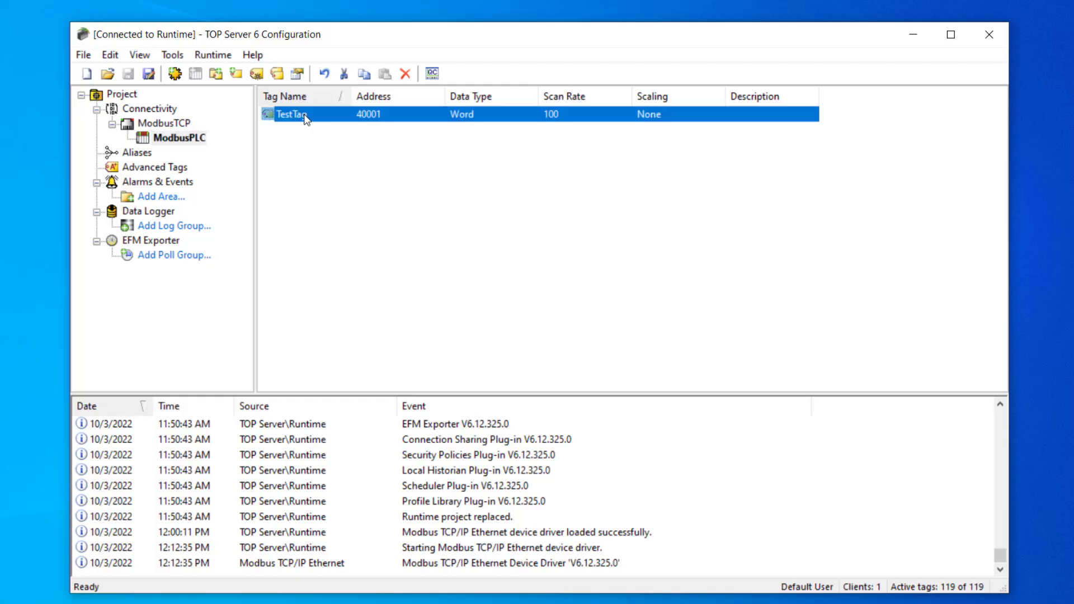
key(Delete)
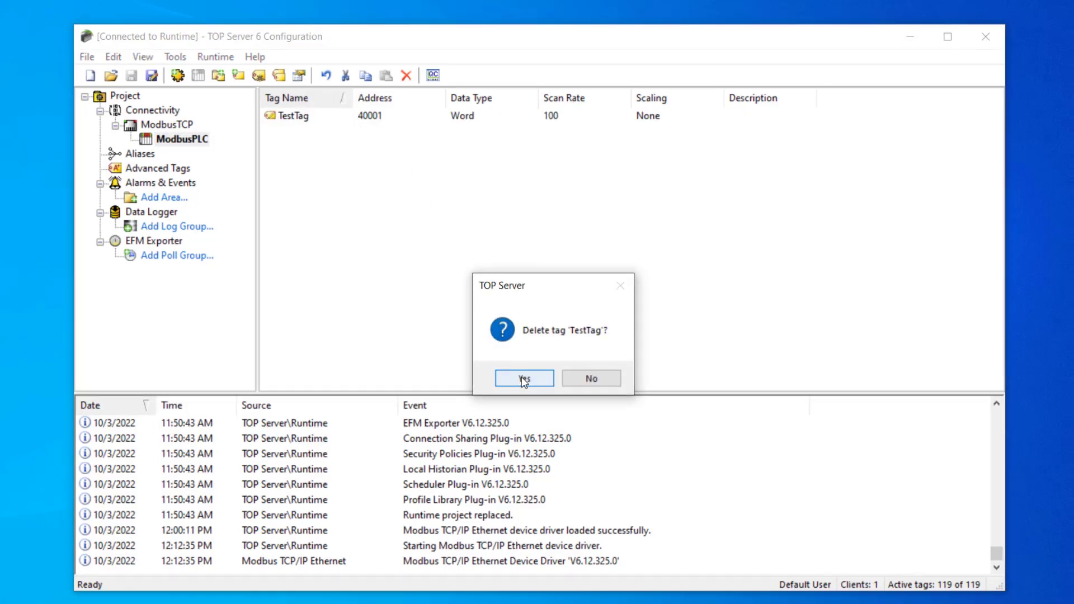
click(524, 378)
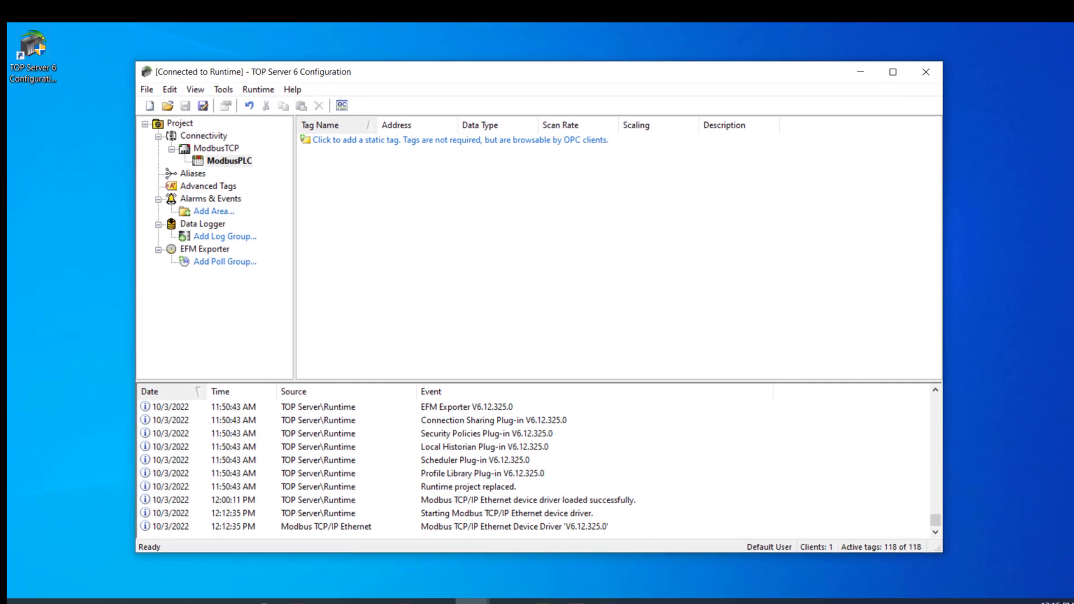